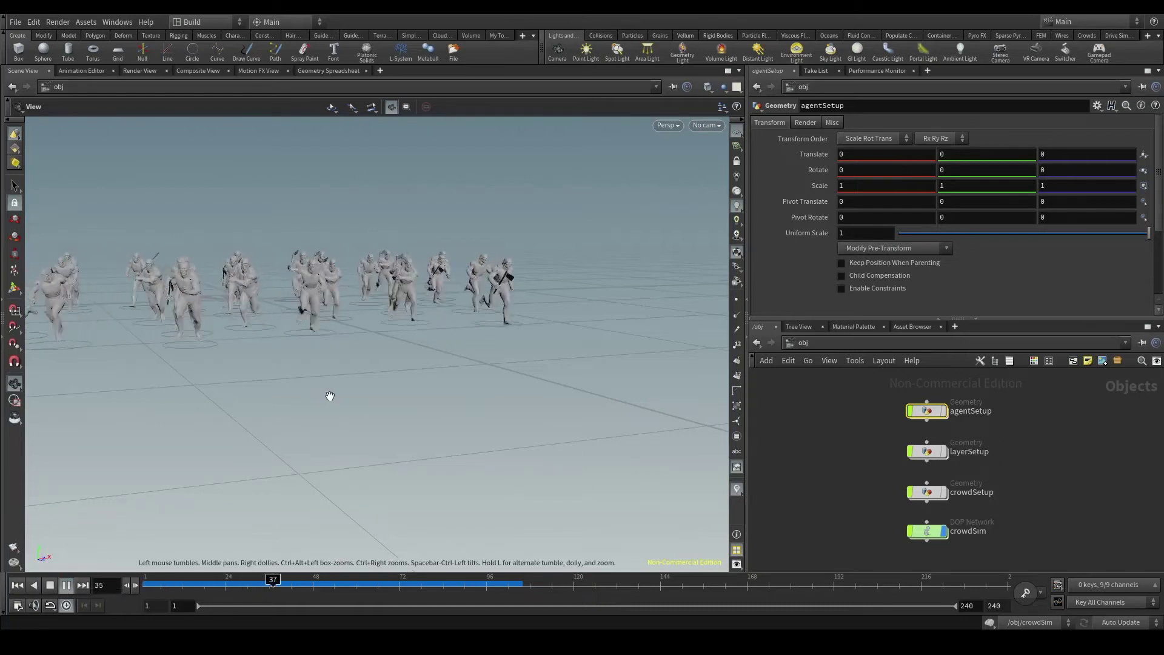
Pause the crowd playback, enter agentSetup and frame the agentcliptransitiongraph1 run/runToStop graph.
left_click(71, 583)
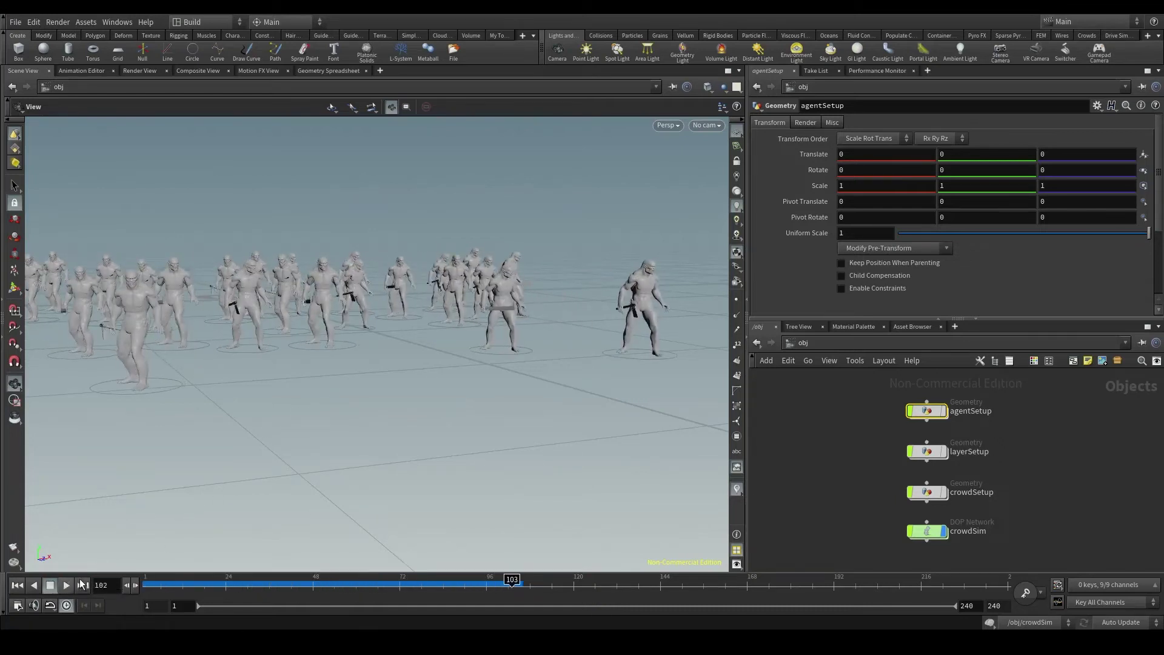
double_click(927, 412)
key("g")
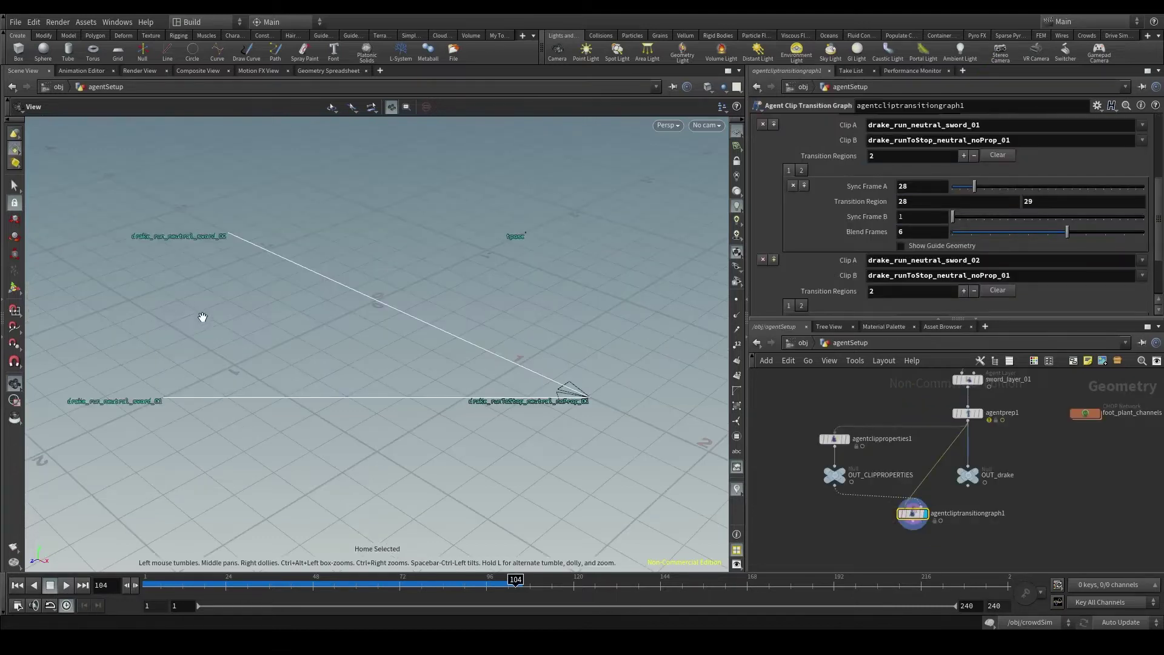
left_click_drag(390, 364, 416, 363)
middle_click_drag(828, 513, 822, 479)
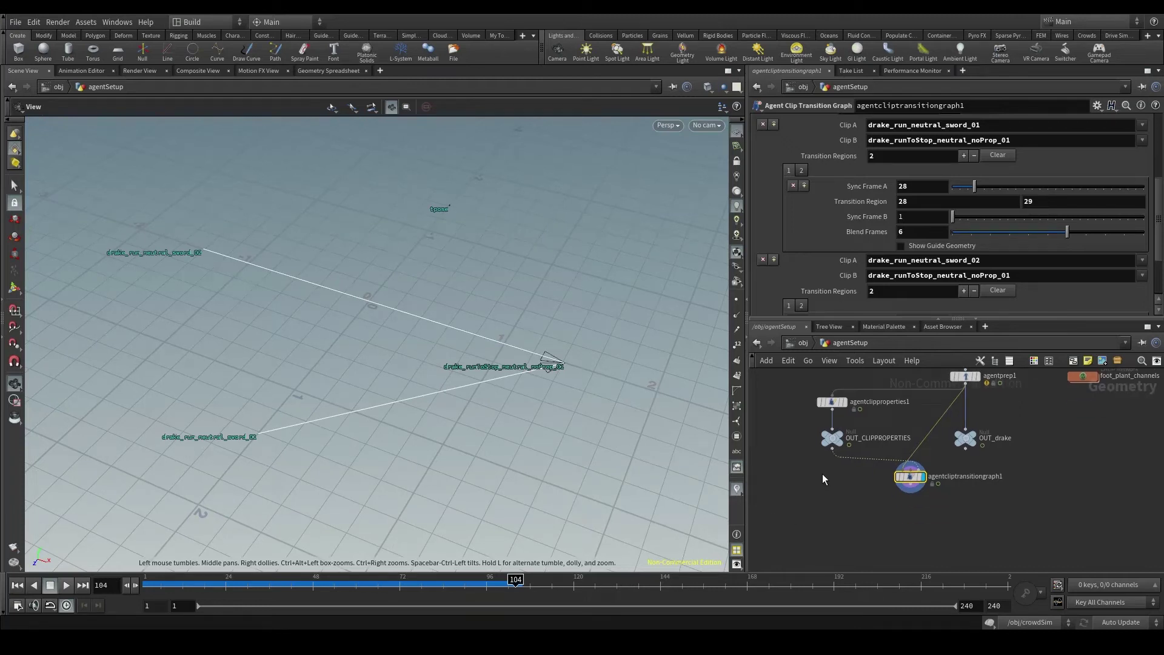
Place a Test Simulation: Crowd Transition node below the graph and rewind to frame 1.
key("Tab")
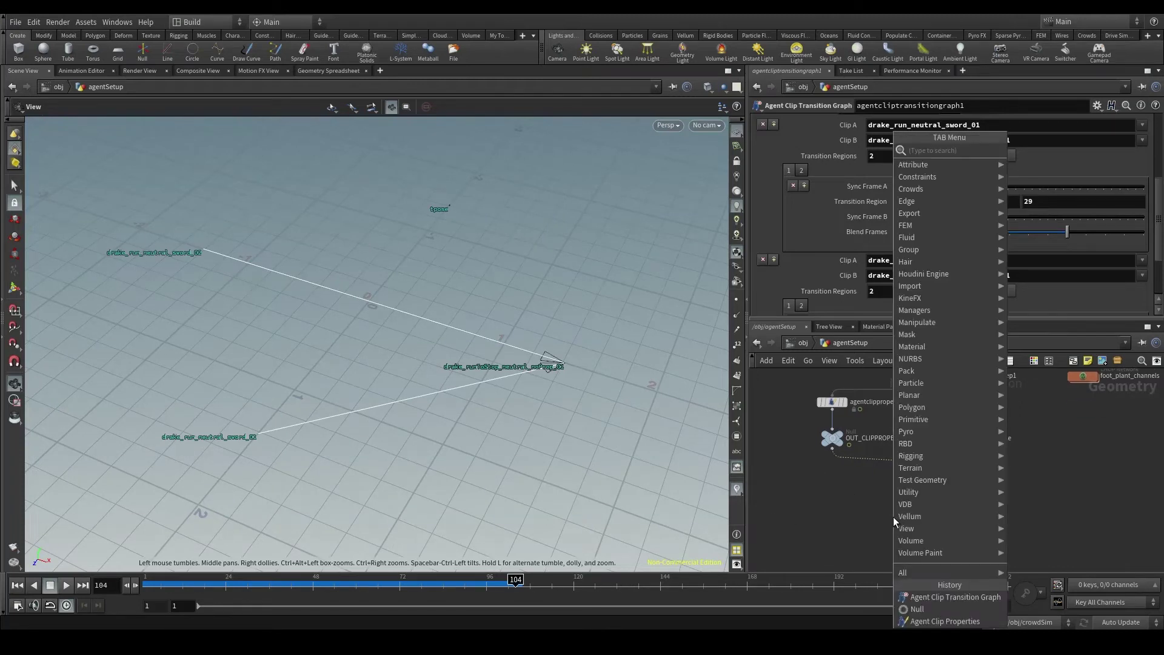
type("TEST SIMUL")
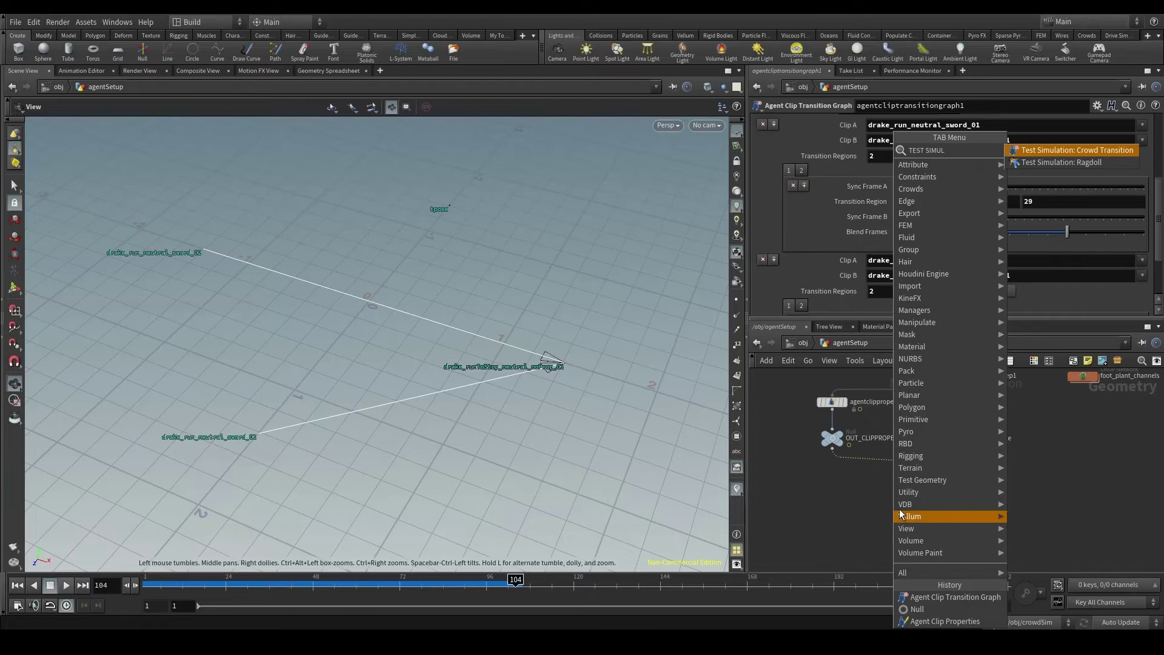
left_click(1107, 154)
left_click(839, 518)
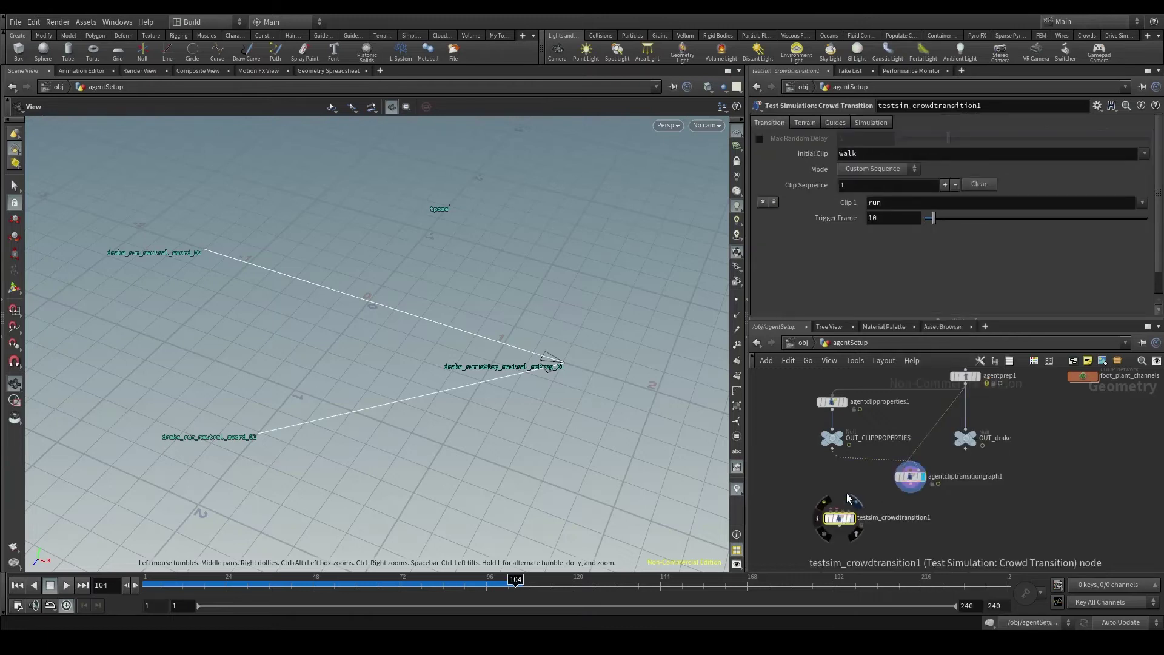
left_click(17, 586)
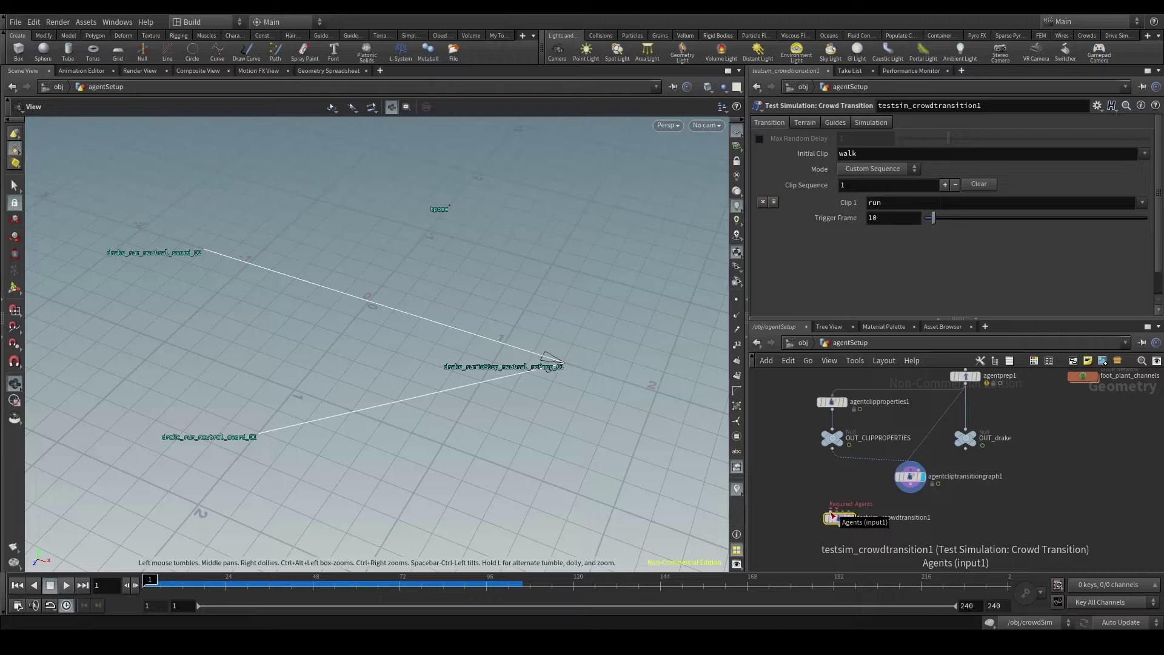
Wire agentprep1 into the crowd transition node's first (agents) input.
left_click(833, 516)
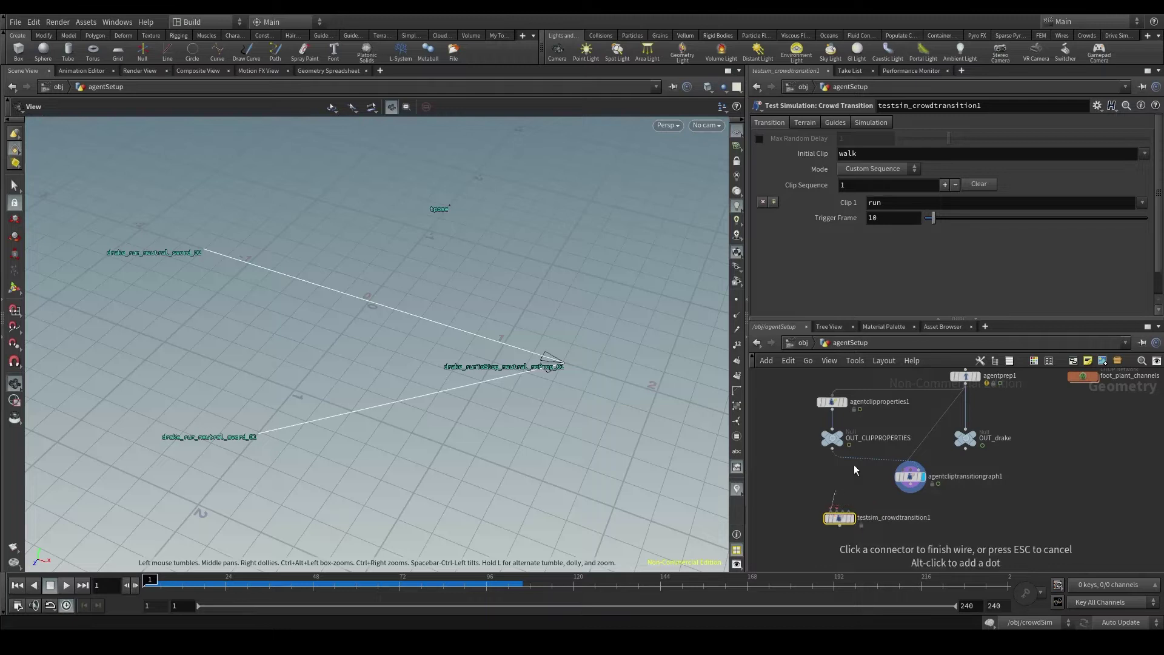
left_click(964, 391)
scroll(964, 412, "down", 5)
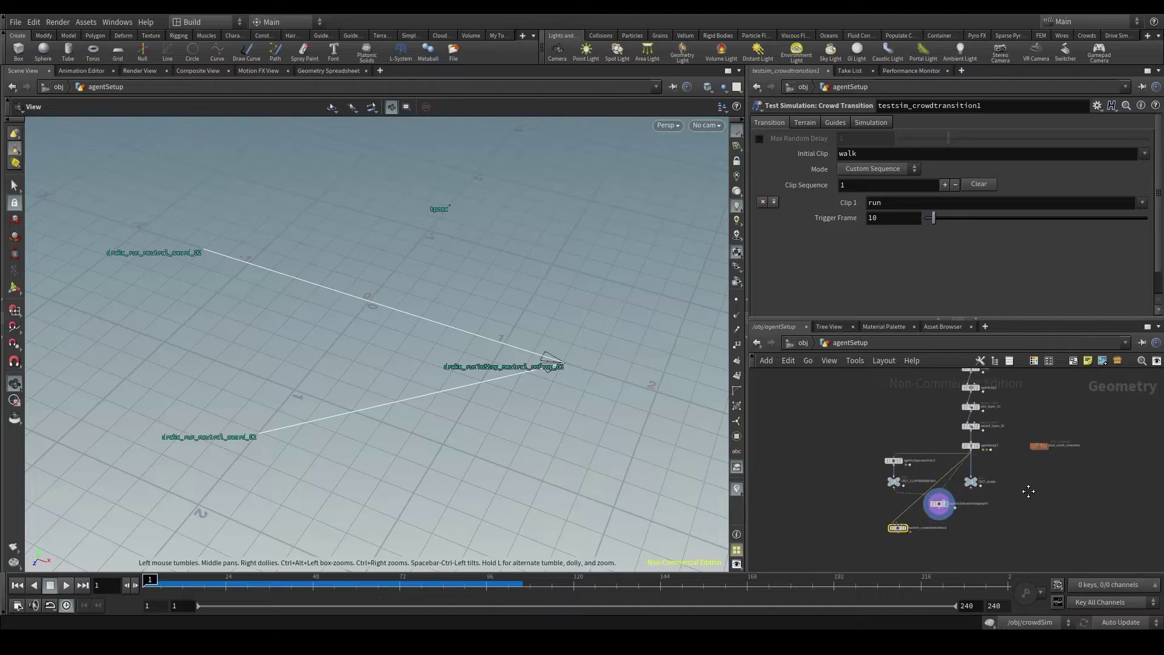
scroll(949, 509, "up", 5)
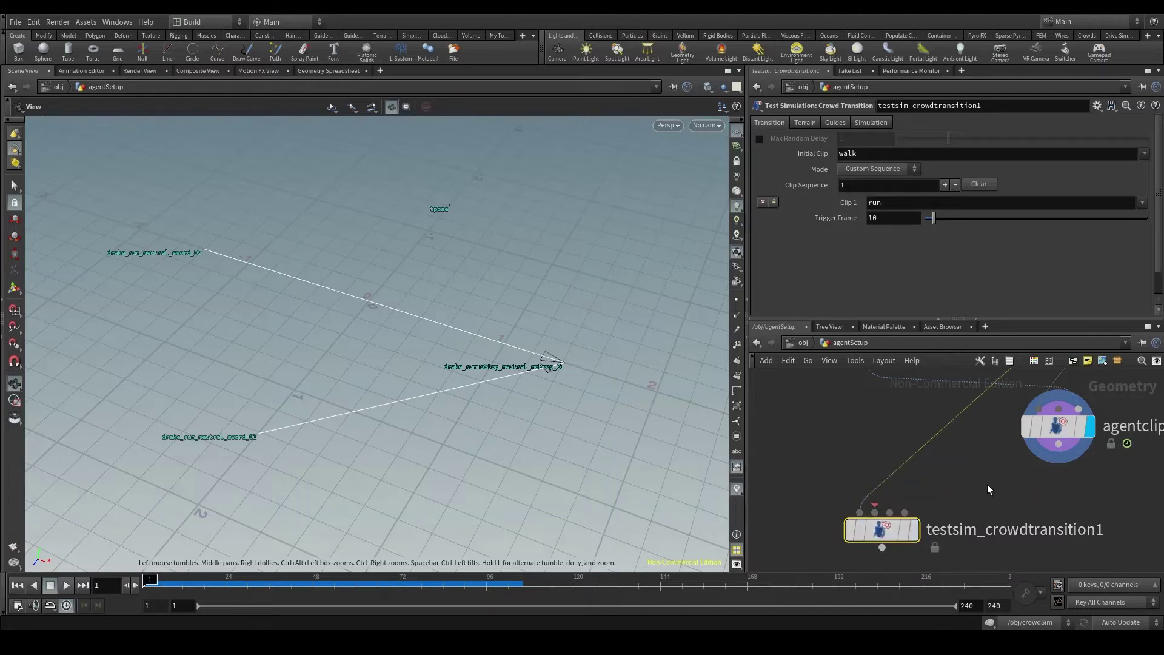
middle_click_drag(968, 498, 983, 444)
scroll(983, 443, "down", 2)
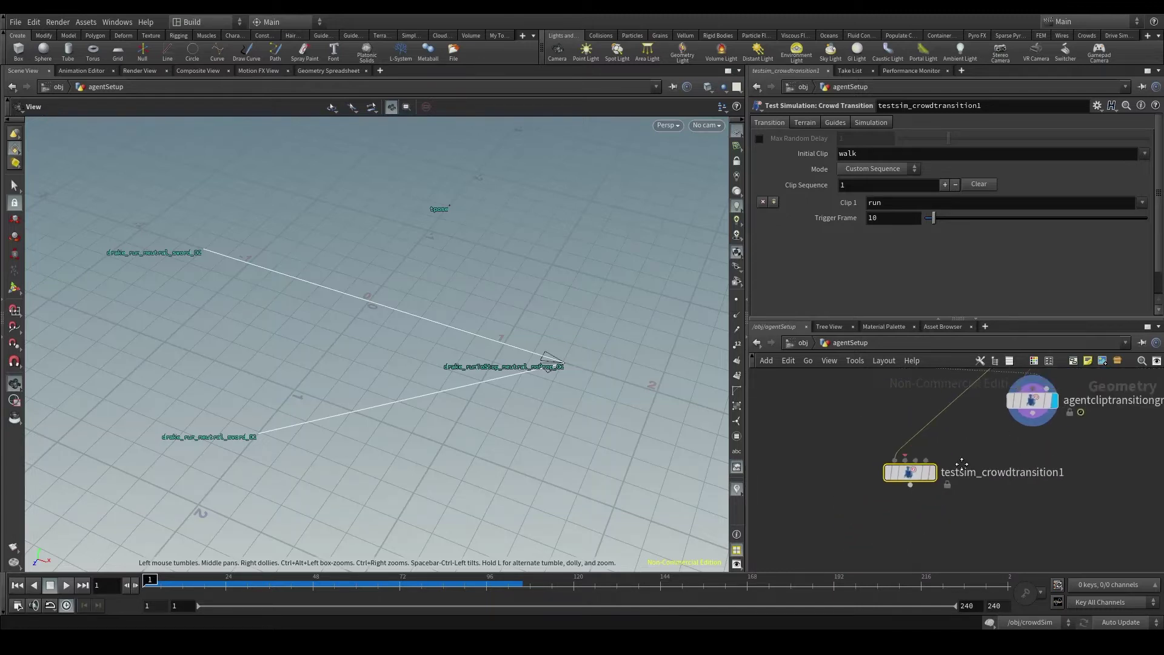
Wire agentcliptransitiongraph1 into the second input and begin the Clip Properties wire.
left_click(860, 478)
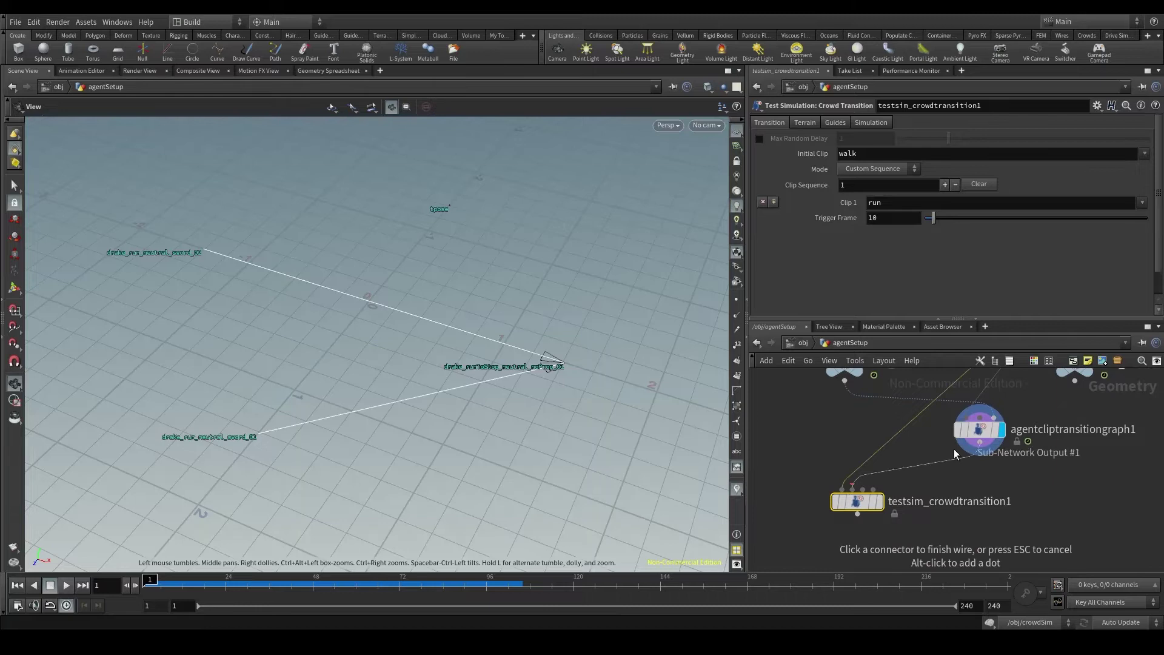
left_click(970, 451)
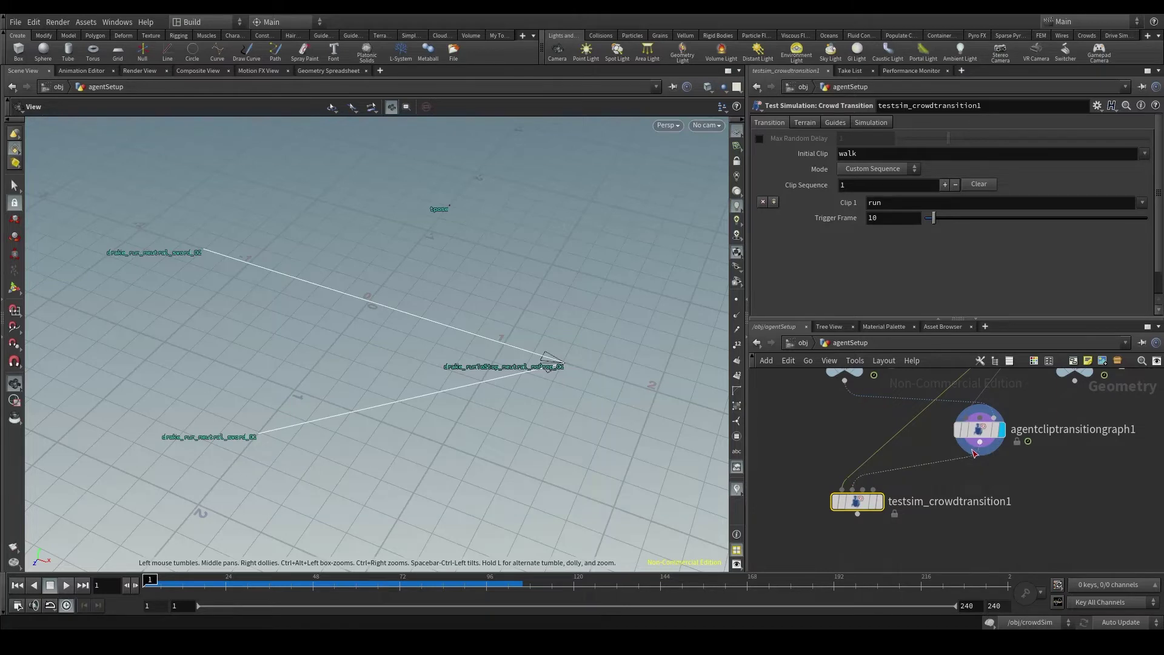
left_click(878, 493)
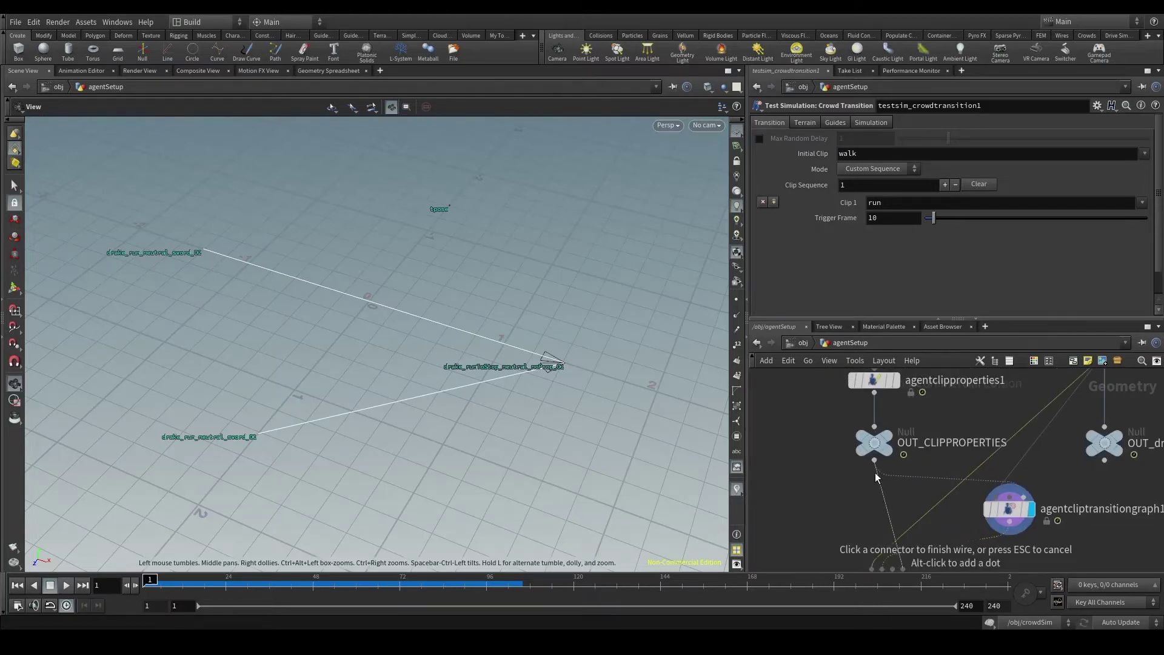
Connect OUT_CLIPPROPERTIES as the third input, display testsim_crowdtransition1, and frame the red agent.
left_click(874, 462)
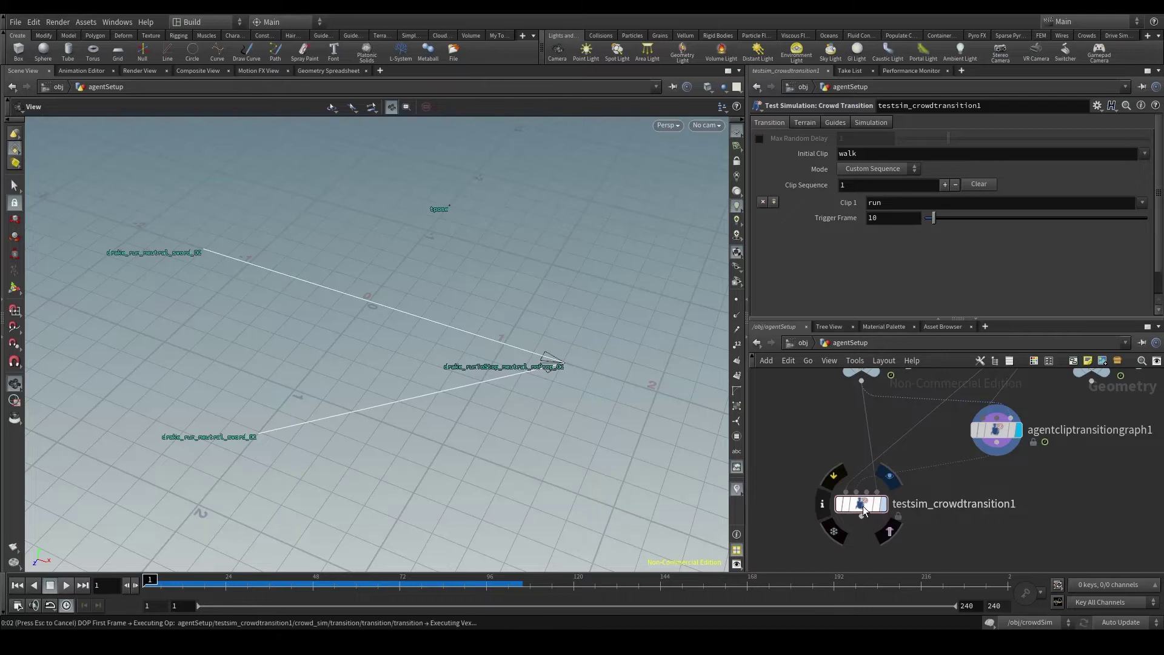
left_click(882, 504)
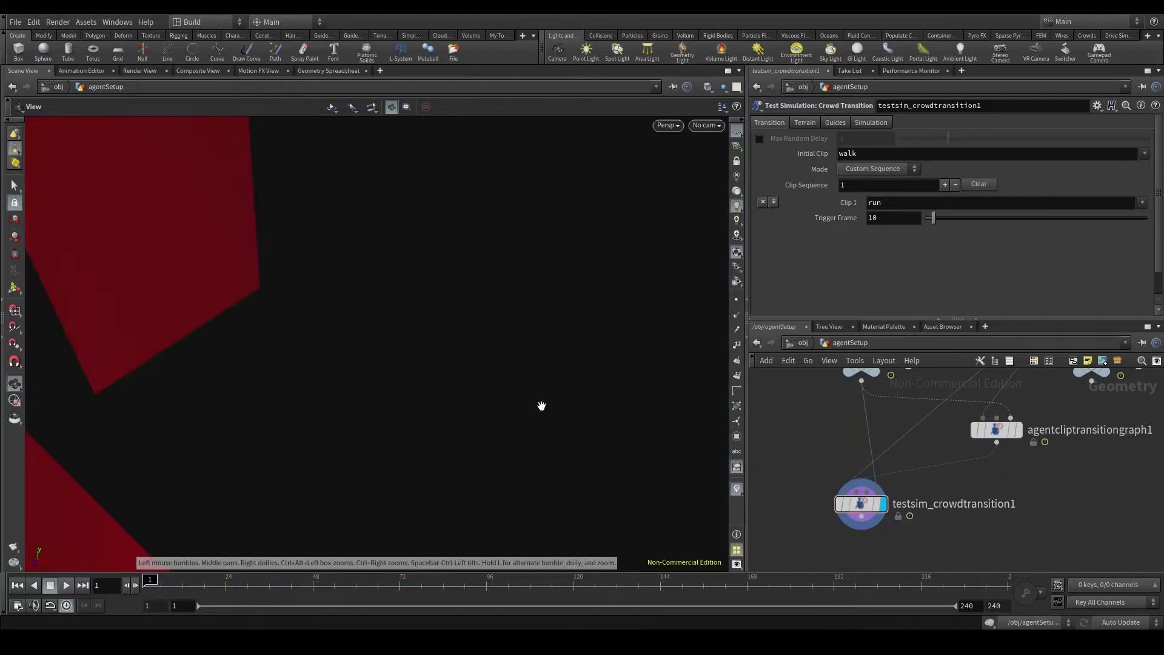
scroll(558, 421, "down", 10)
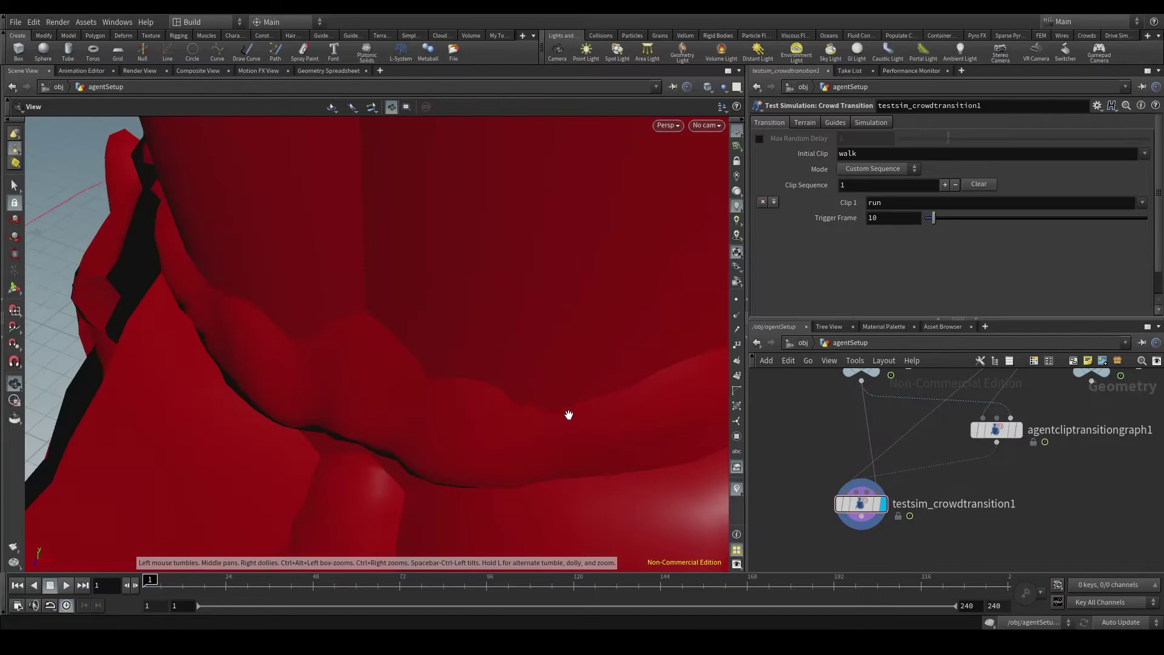
scroll(568, 414, "down", 8)
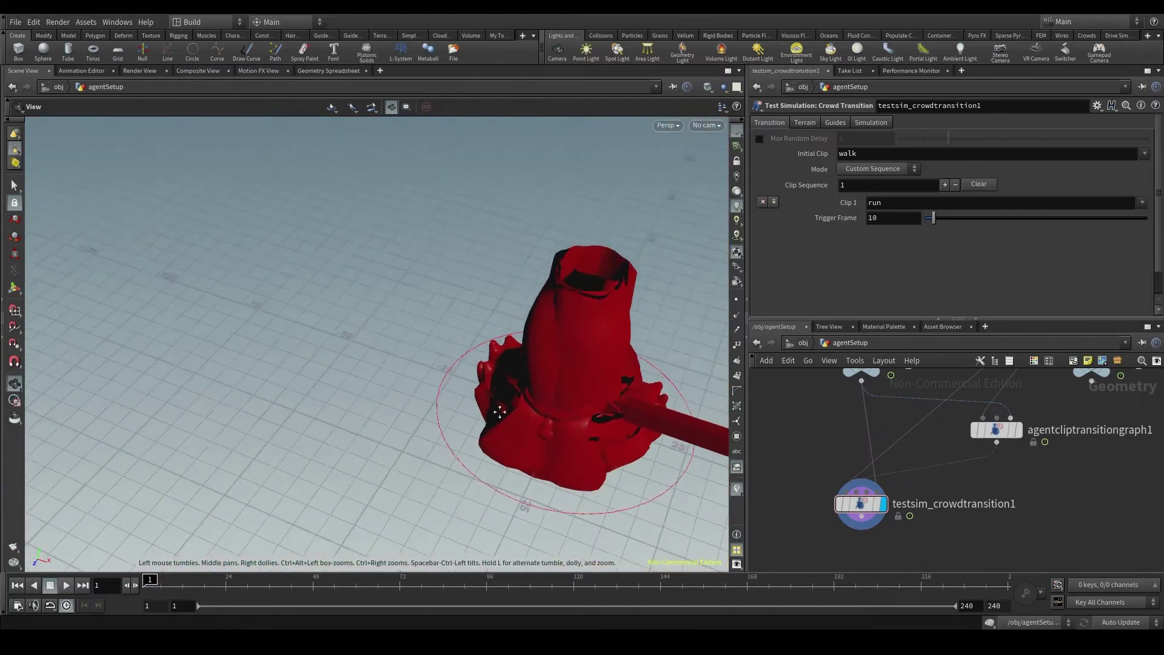
middle_click_drag(493, 408, 342, 391)
left_click_drag(342, 392, 481, 408)
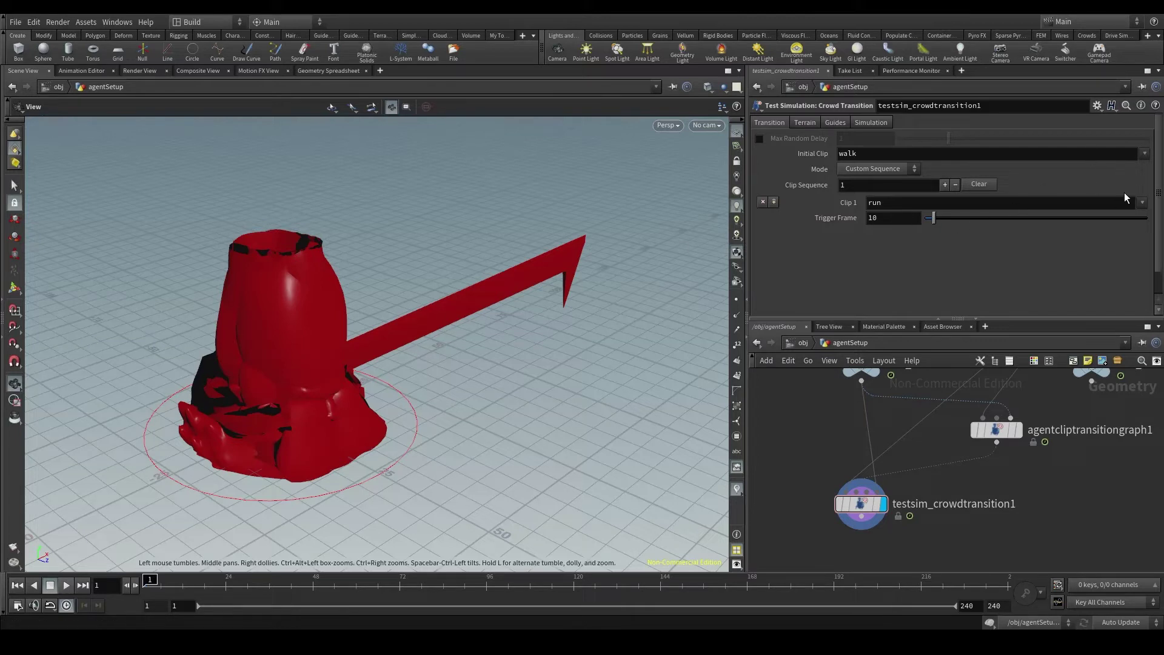
Set Initial Clip to drake_run_neutral_sword_01 and Clip 1 to drake_runToStop_neutral_noProp_01.
left_click(1143, 154)
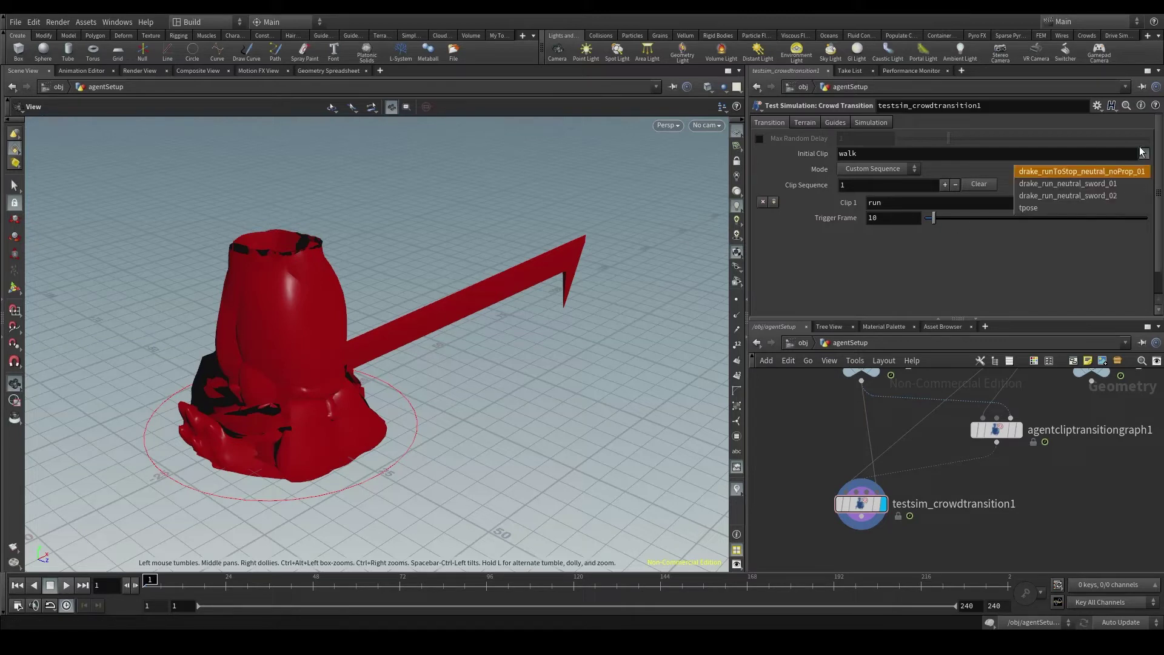
left_click(1093, 184)
scroll(274, 437, "up", 6)
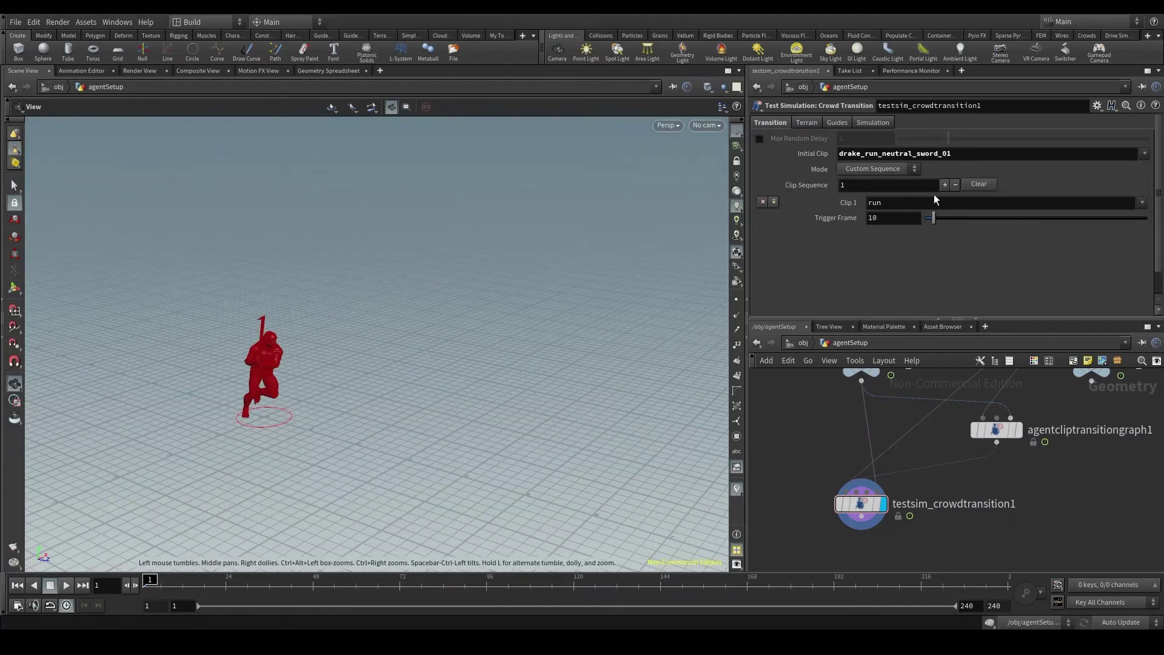
left_click(1144, 204)
left_click(1107, 219)
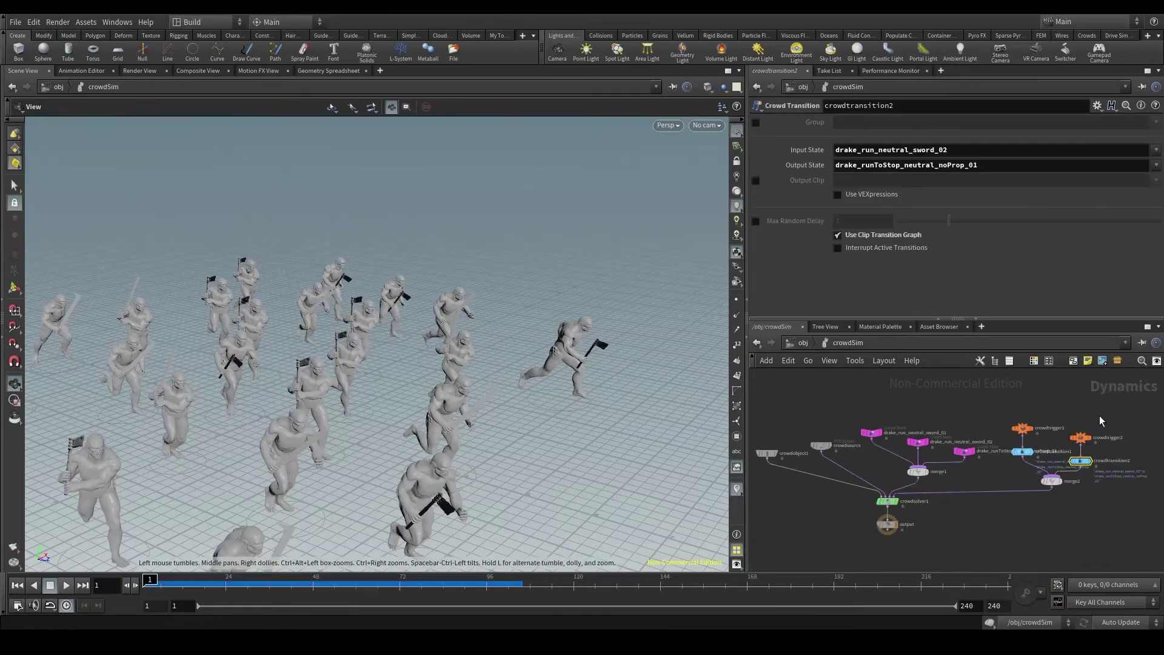
Check crowdtrigger1's trigger settings, then return to /obj and re-enter agentSetup.
scroll(1101, 420, "up", 5)
left_click(929, 413)
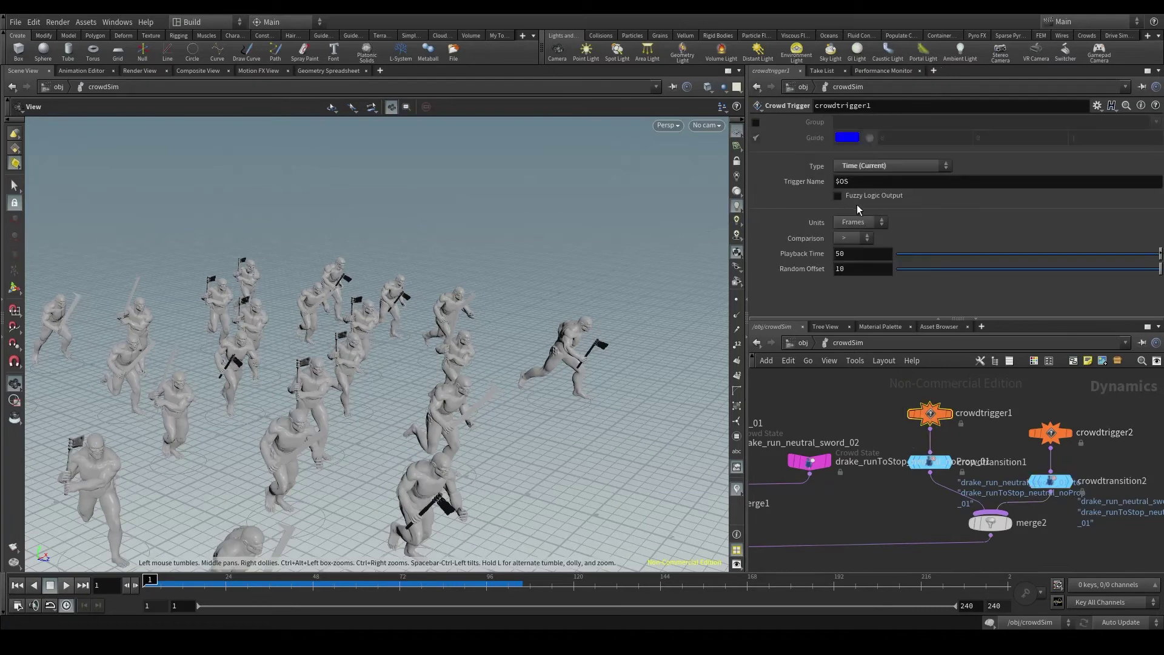
left_click(801, 344)
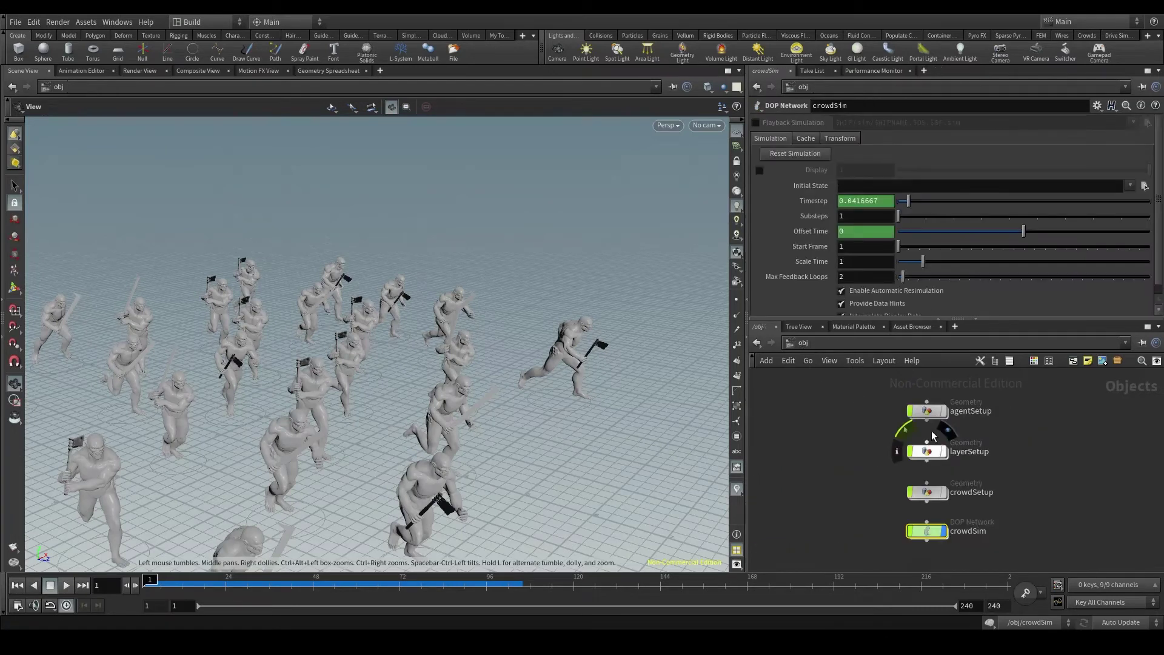
double_click(932, 416)
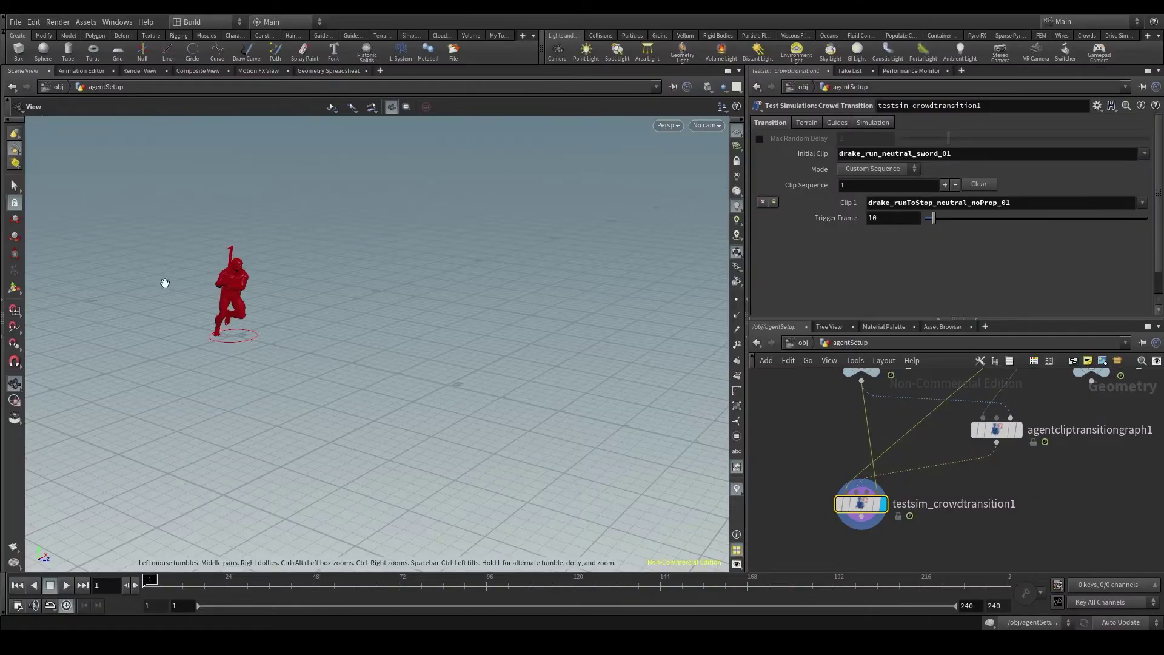
Play the simulation from frame 1 watching the agent change colour, then rewind and show Guides.
left_click(66, 585)
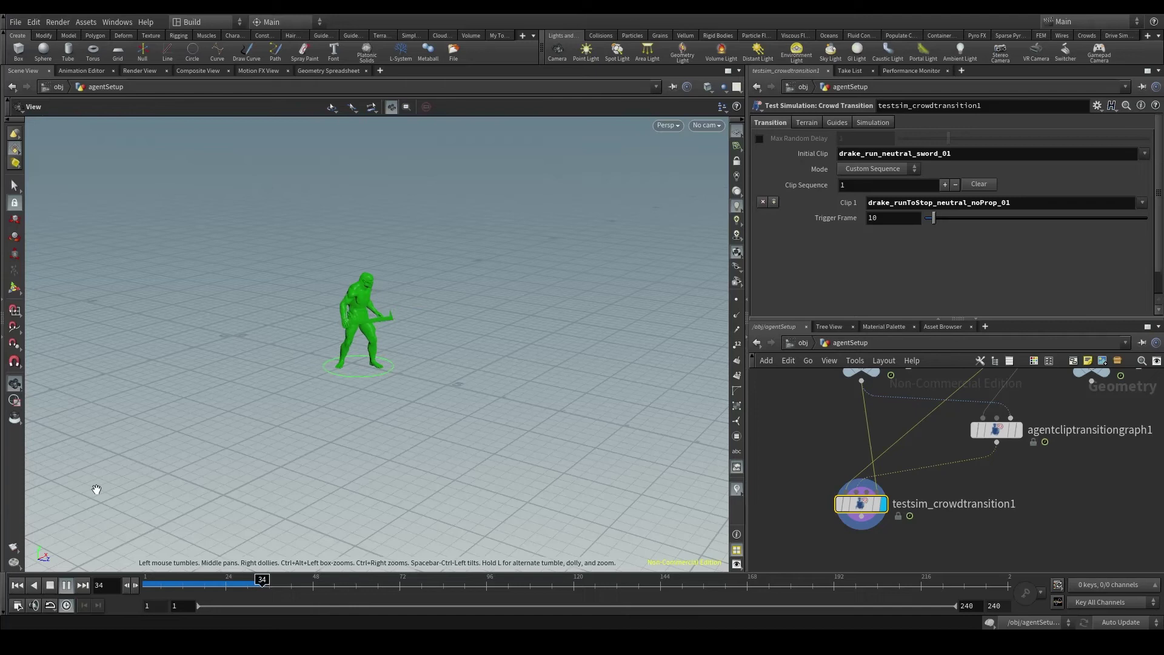
key("ctrl+Up")
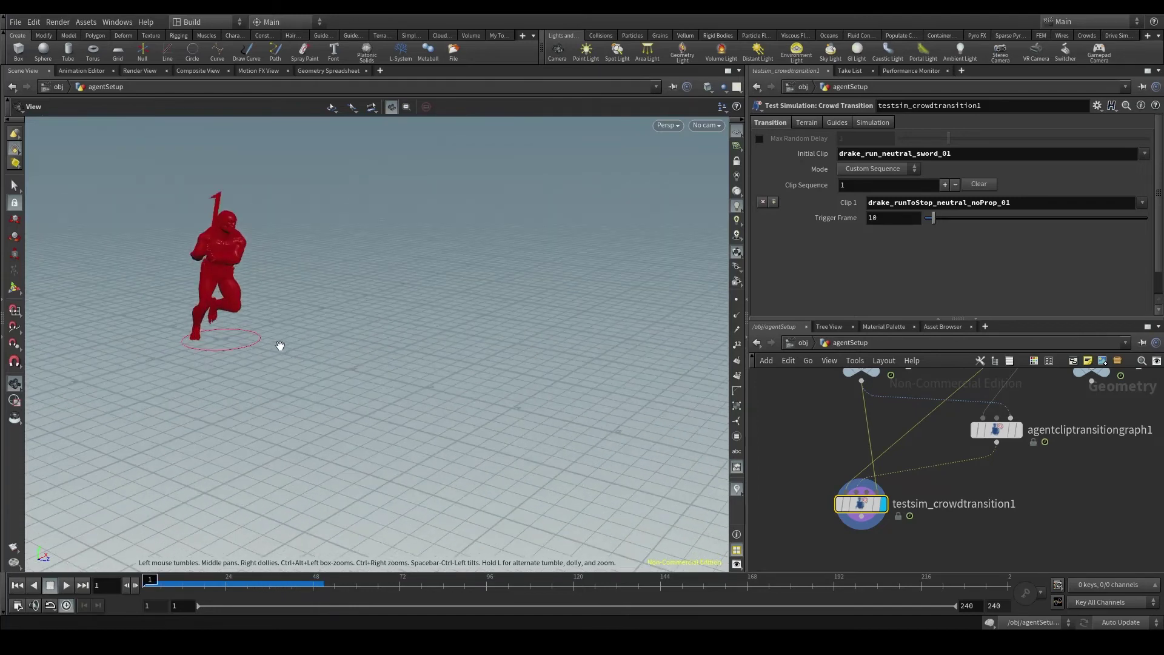
key("Up")
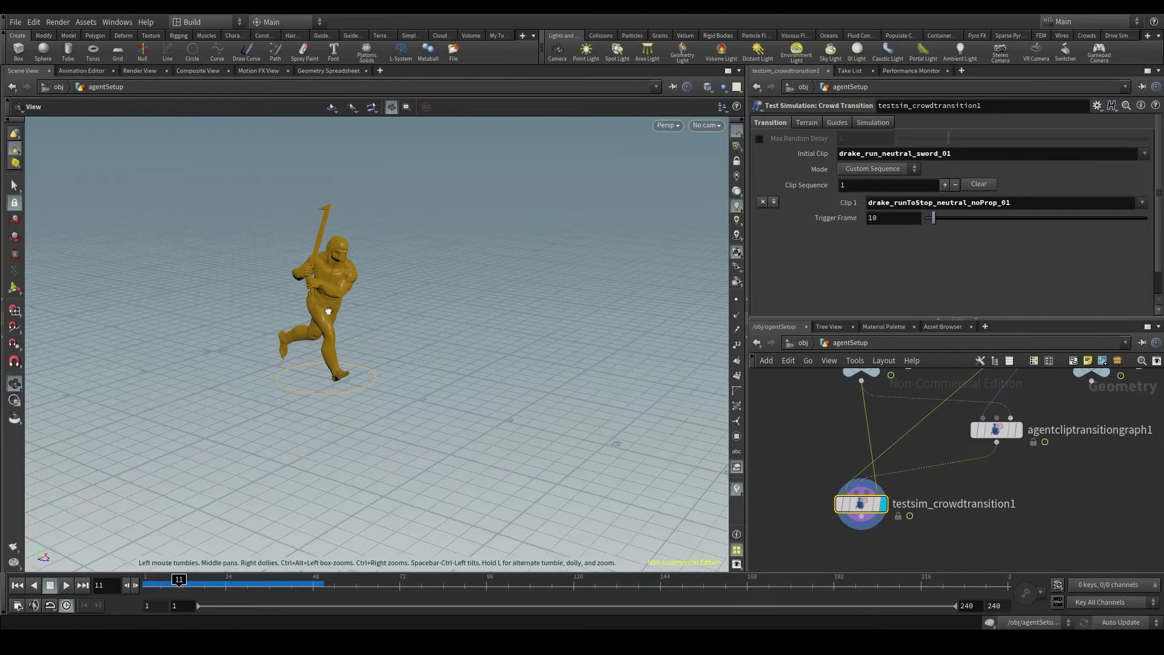
left_click_drag(359, 310, 323, 309)
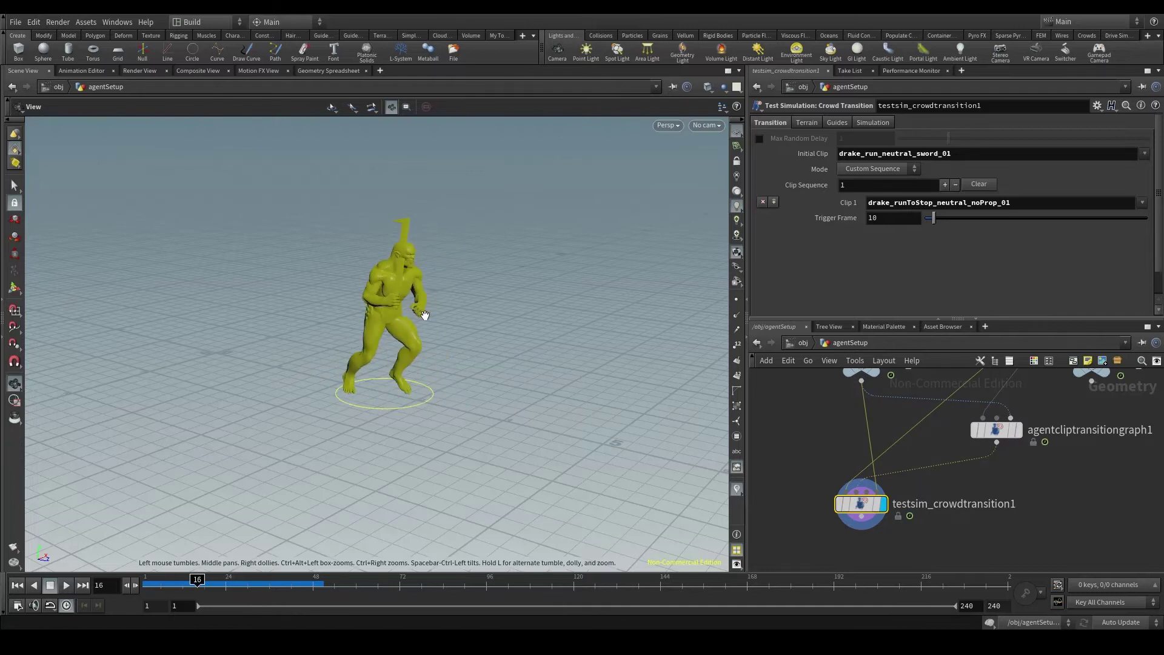
mouse_move(409, 311)
left_mouse_down()
mouse_move(332, 315)
mouse_move(415, 309)
left_mouse_up()
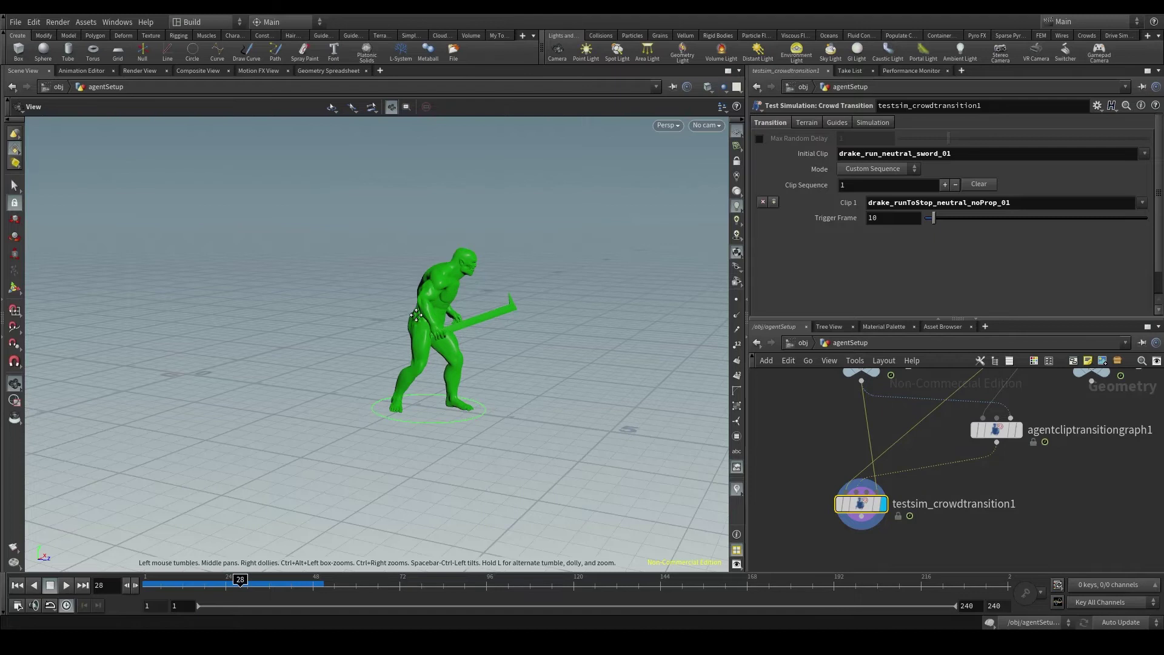
middle_click_drag(414, 310, 465, 332)
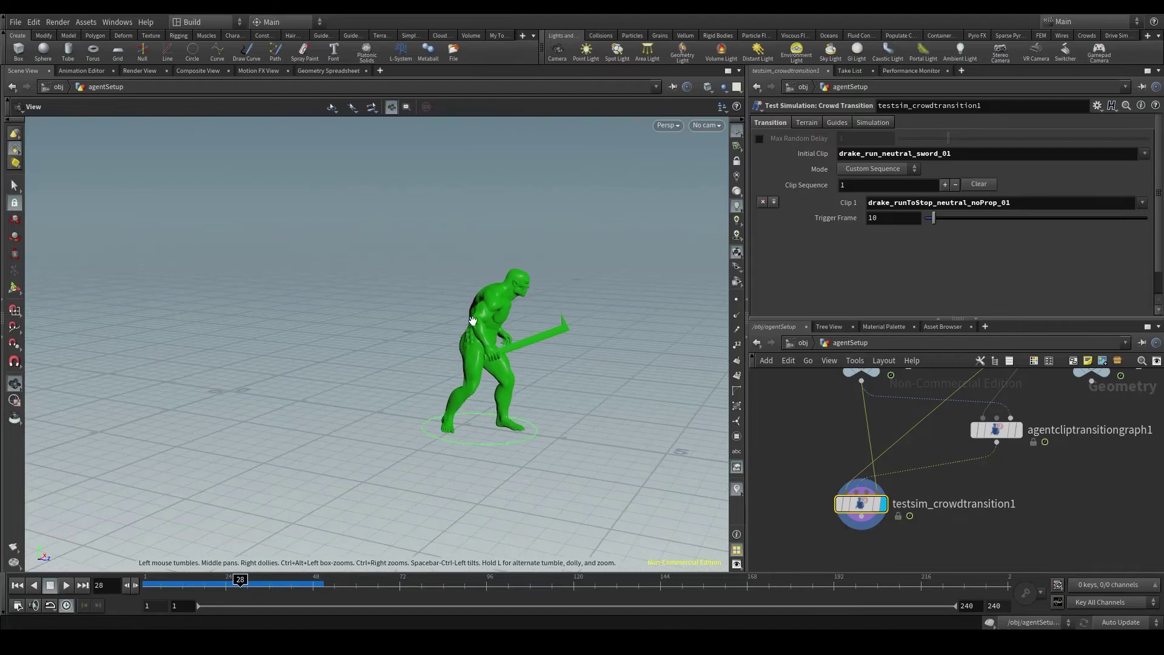
left_click(17, 584)
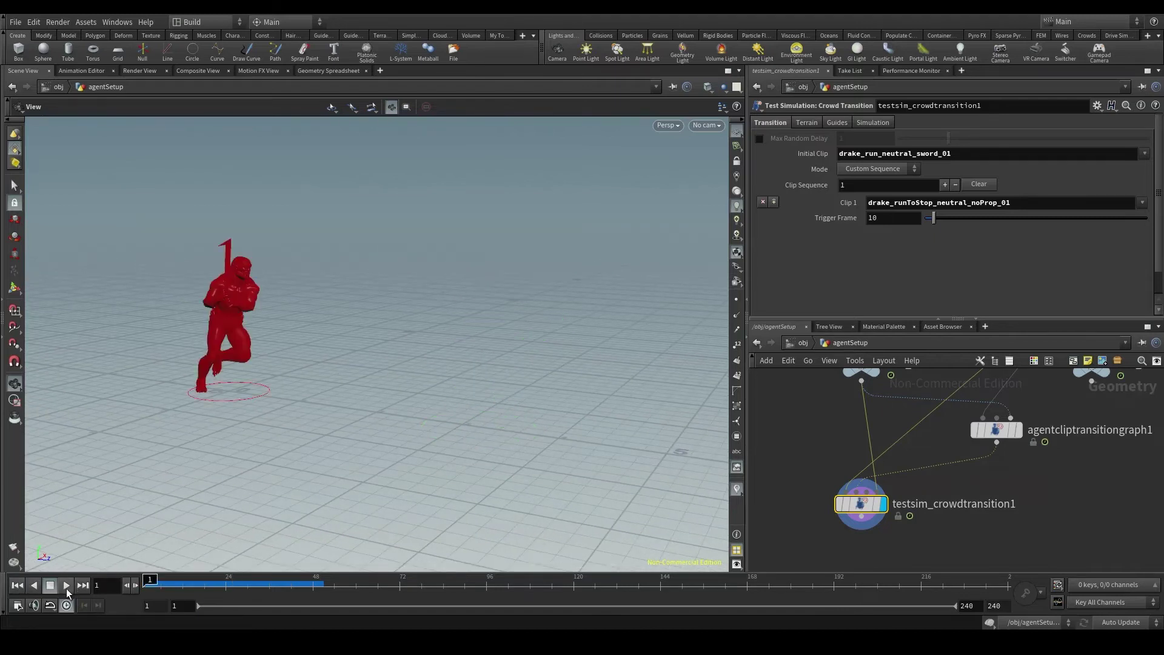
left_click(845, 122)
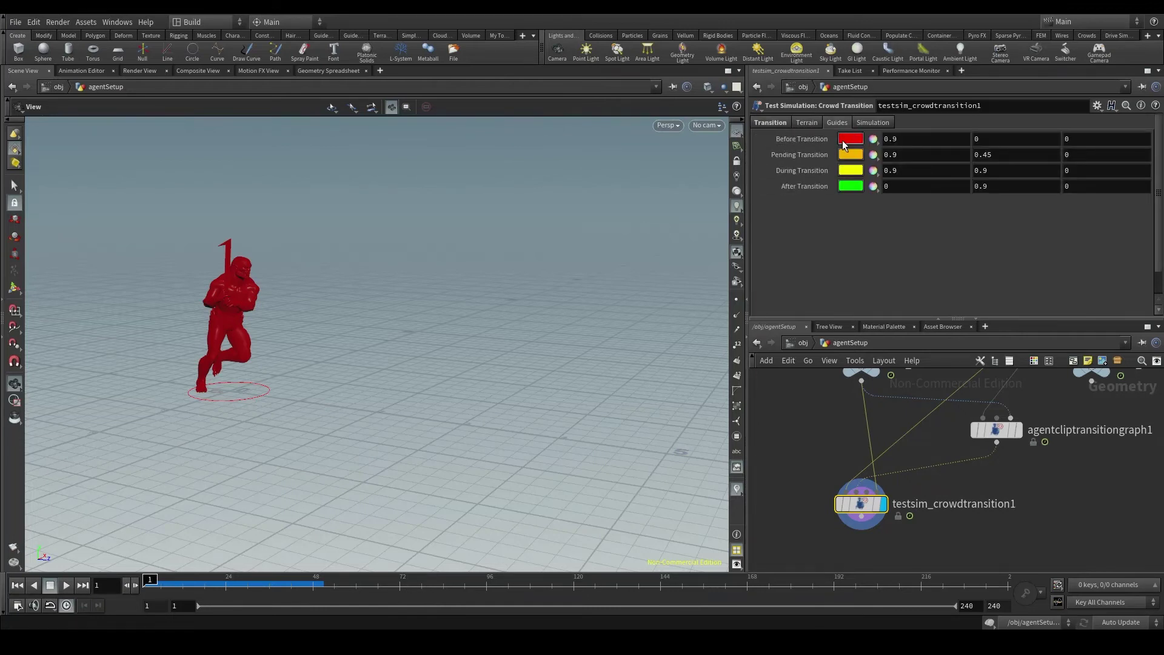
Change the Before Transition guide colour from 0.9 to pure red (1, 0, 0).
left_click(842, 140)
left_click(907, 81)
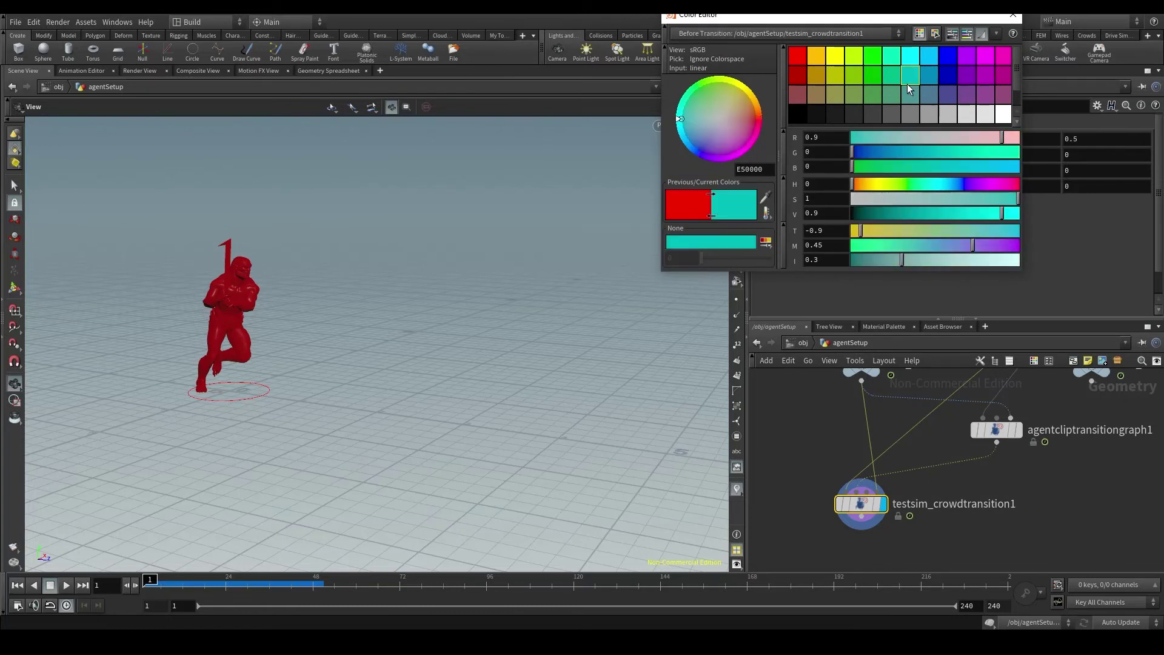
left_click(965, 80)
left_click(796, 58)
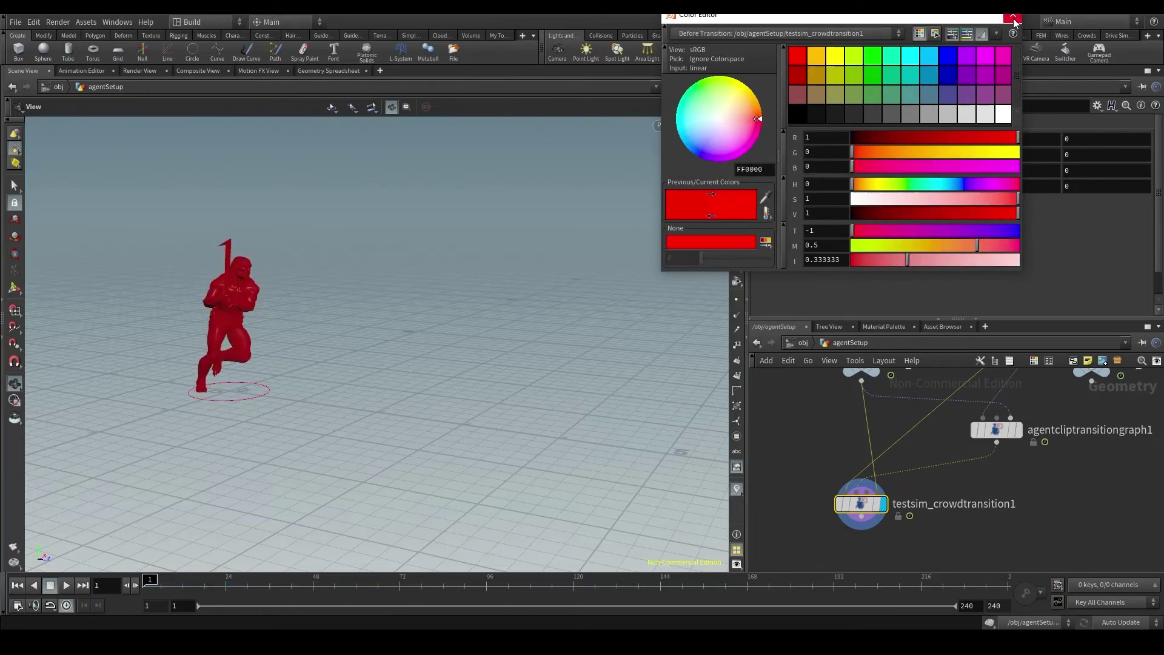
left_click(1012, 15)
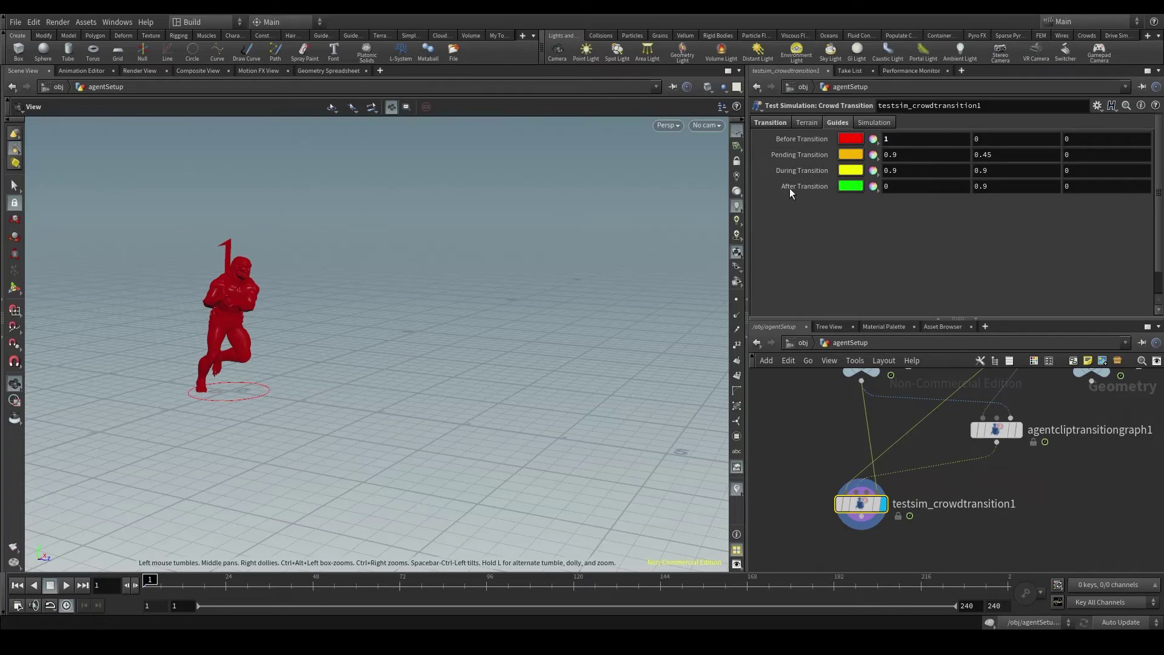
Jump to frame 10 and step nearby frames to see the agent go from red to orange.
left_click(783, 122)
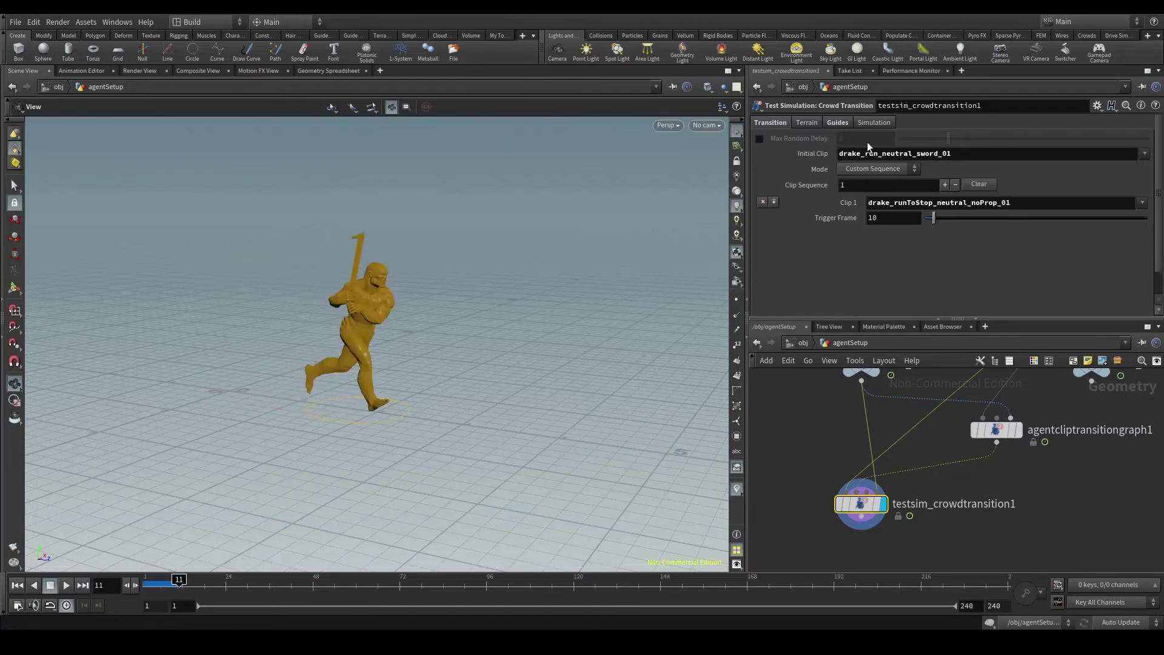
left_click(839, 123)
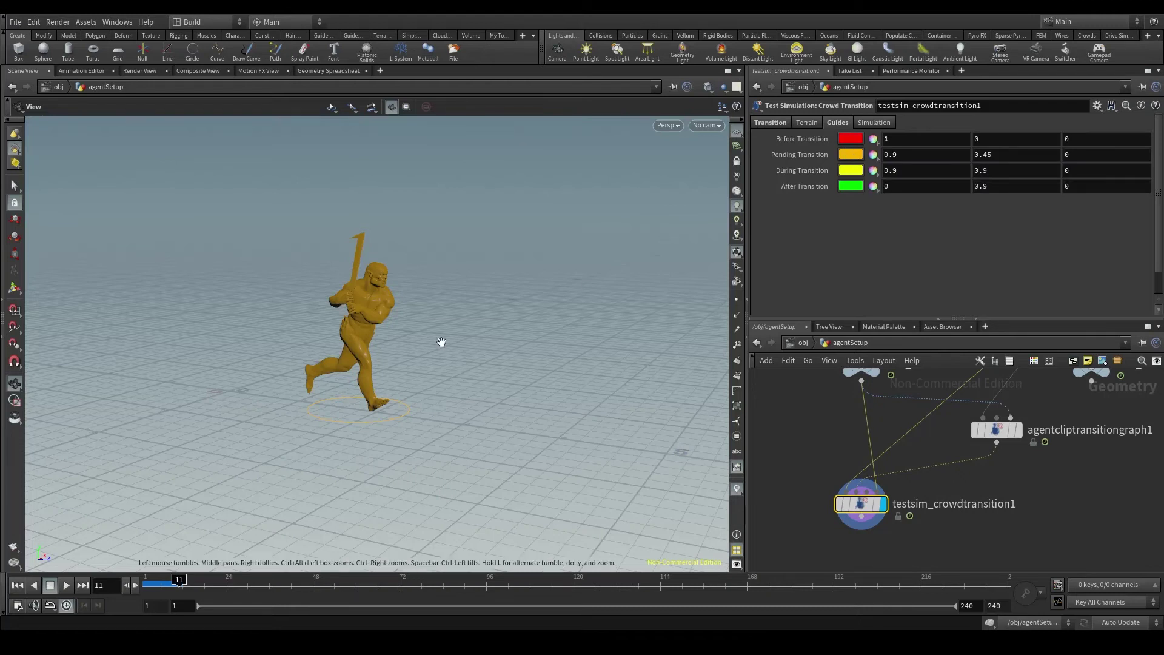
middle_click_drag(405, 358, 389, 361)
left_click(177, 593)
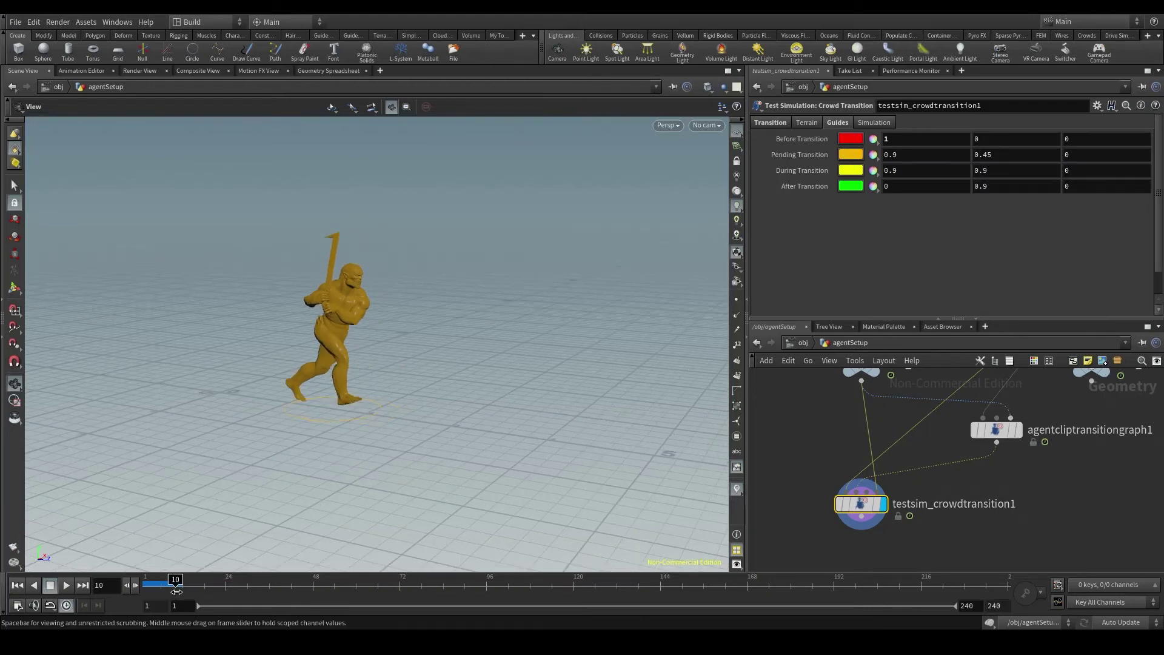
scroll(372, 360, "up", 2)
scroll(373, 361, "down", 1)
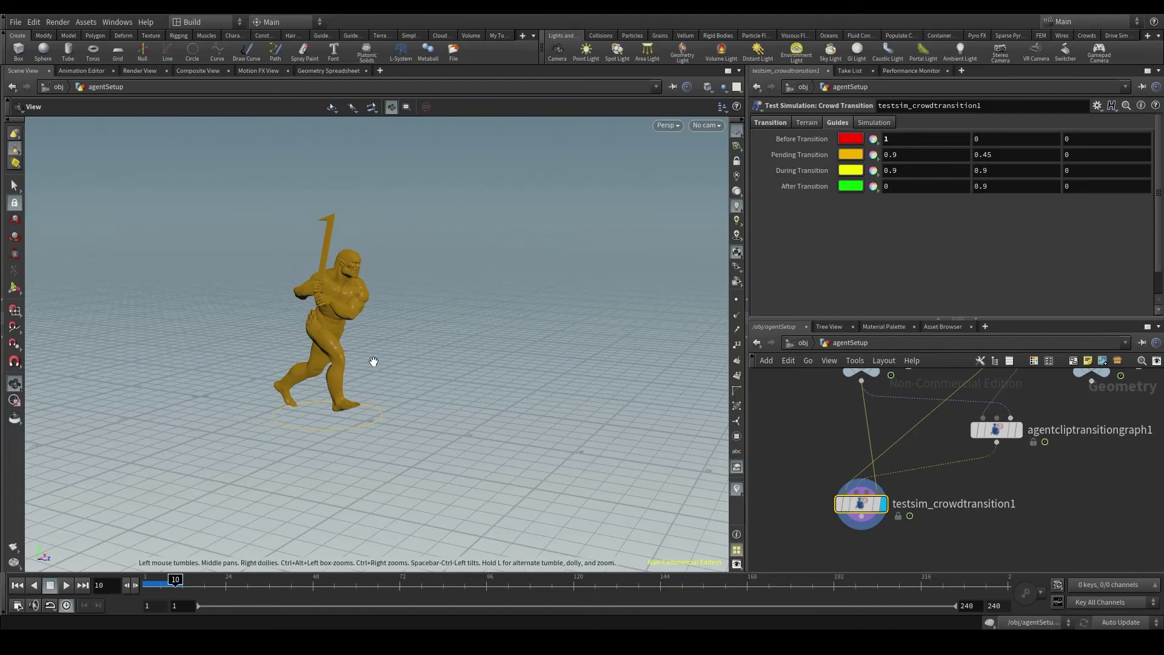
left_click(768, 122)
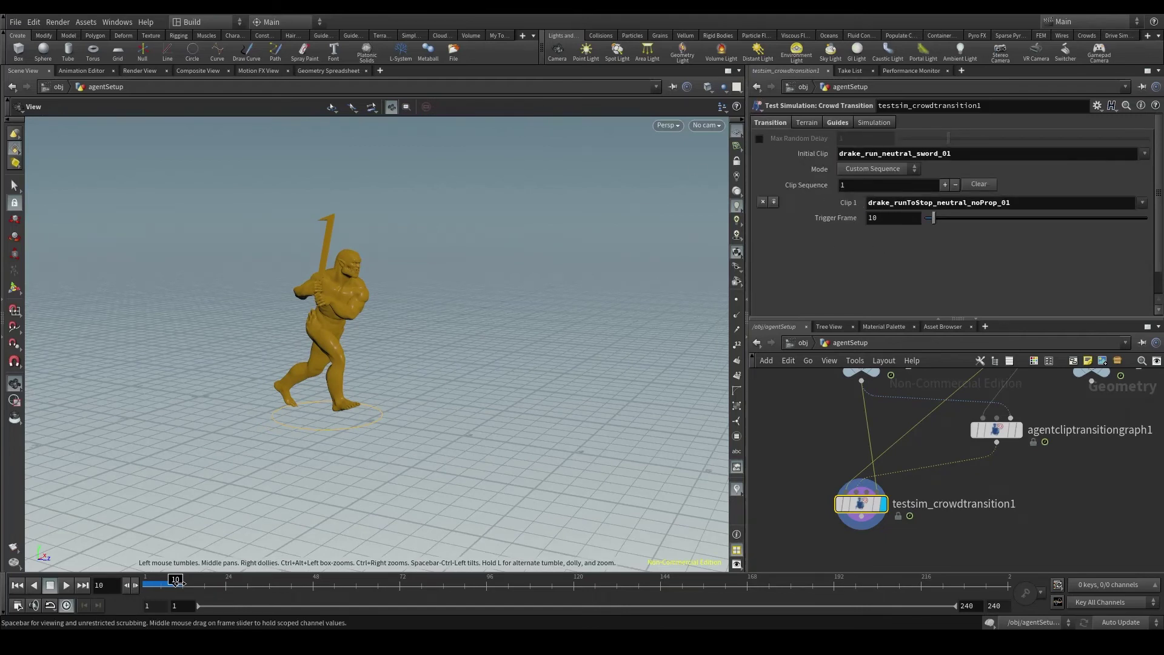
left_click_drag(176, 586, 177, 585)
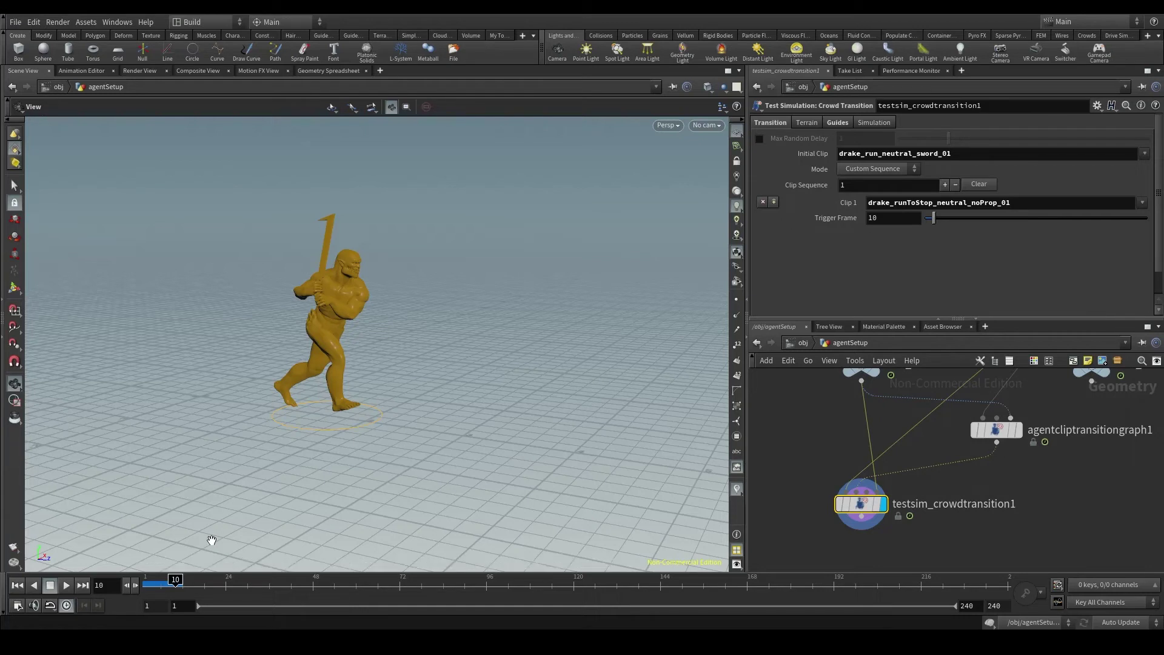
Inspect agentcliptransitiongraph1, then select testsim_crowdtransition1 to show its clip sequence parameters.
middle_click_drag(989, 481, 972, 489)
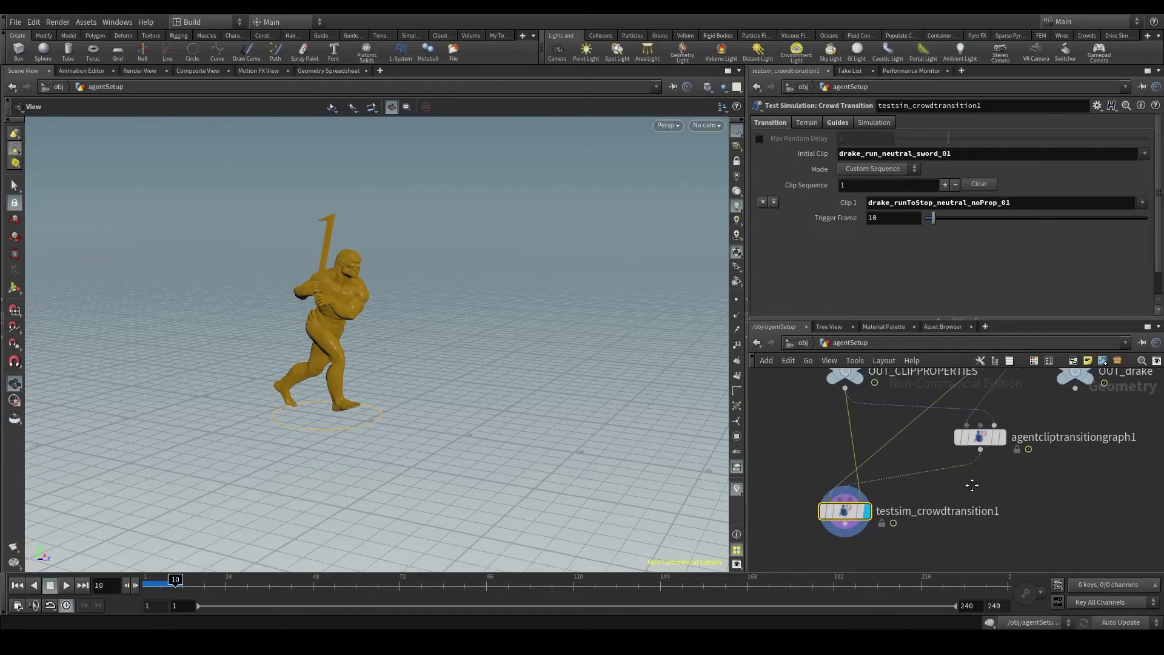
left_click(979, 443)
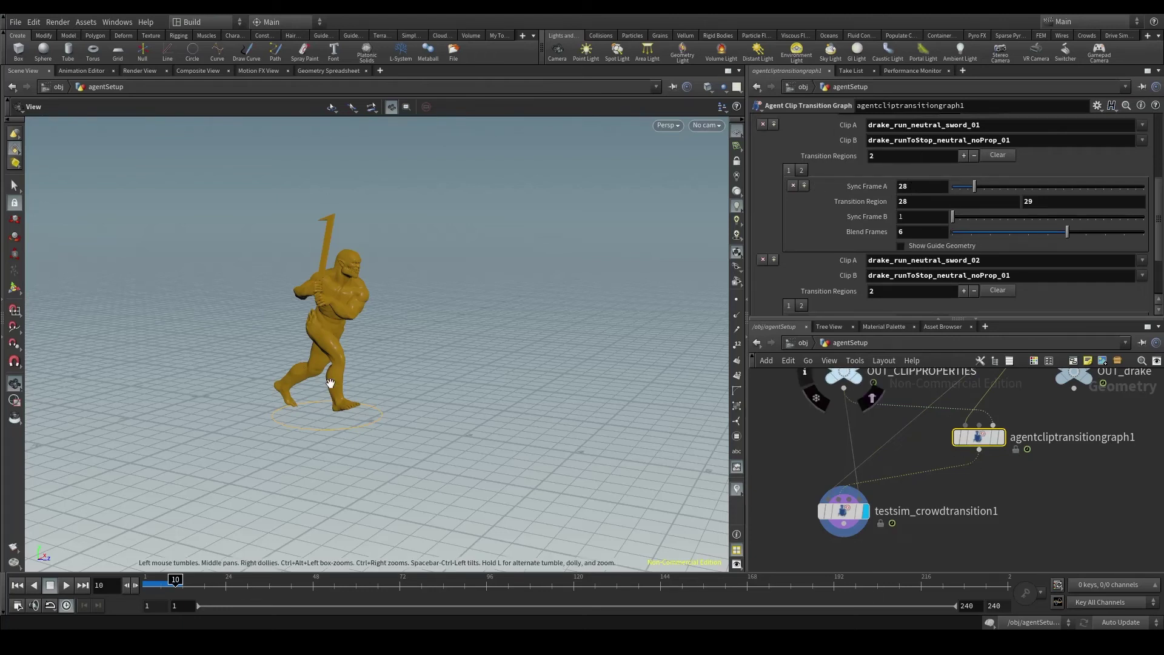
left_click(843, 511)
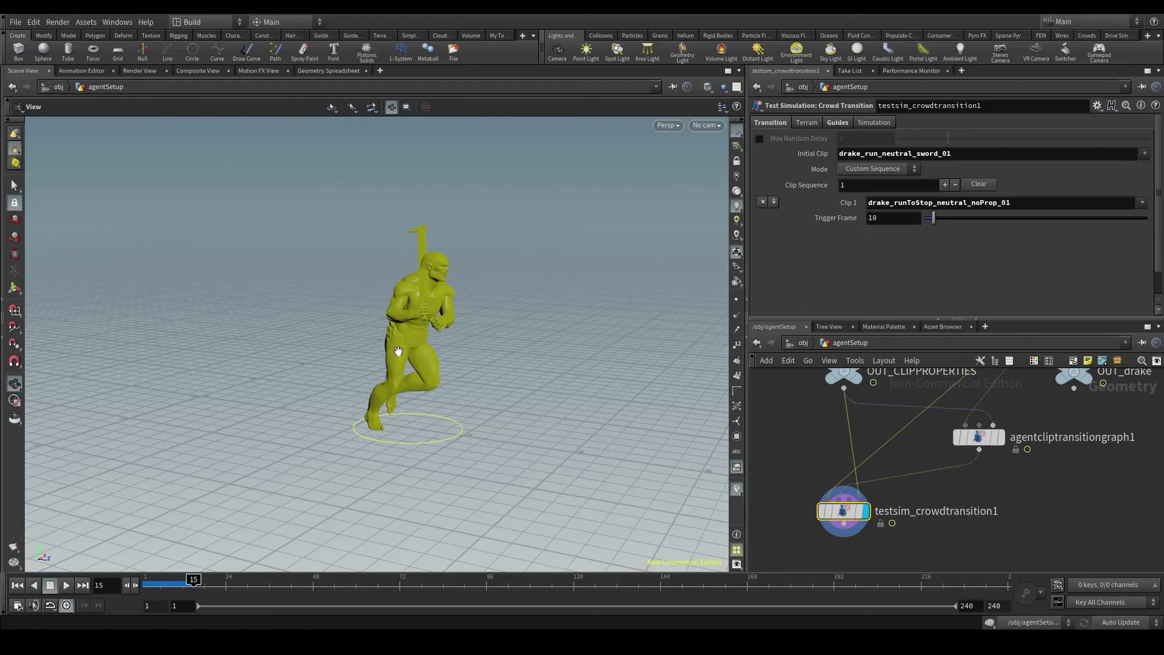
Reveal the transition guide colours and step back to frame 14 so the agent shows orange.
left_click(847, 125)
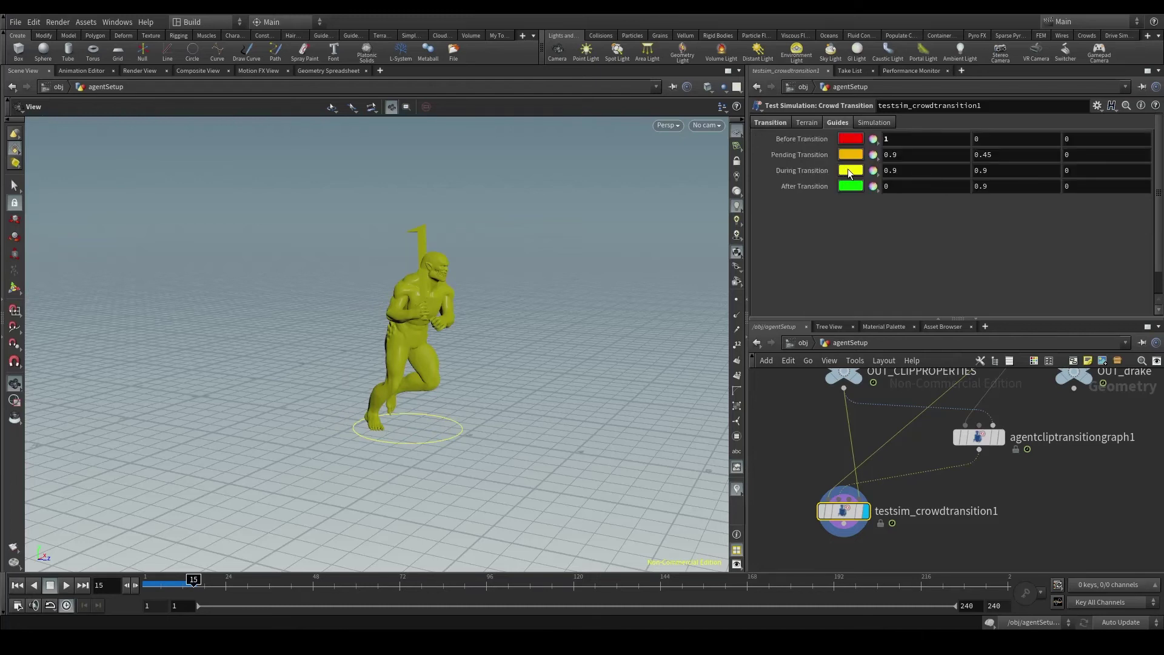
left_click_drag(425, 291, 456, 310)
key("Left")
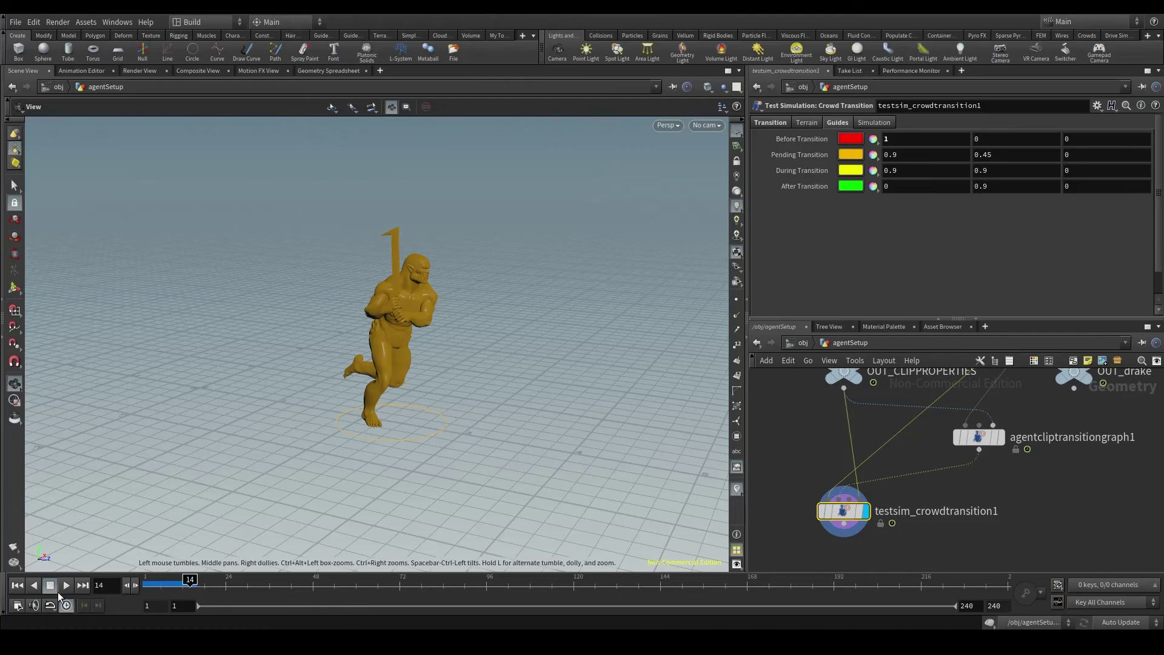
left_click(978, 436)
scroll(853, 217, "down", 3)
scroll(845, 221, "up", 2)
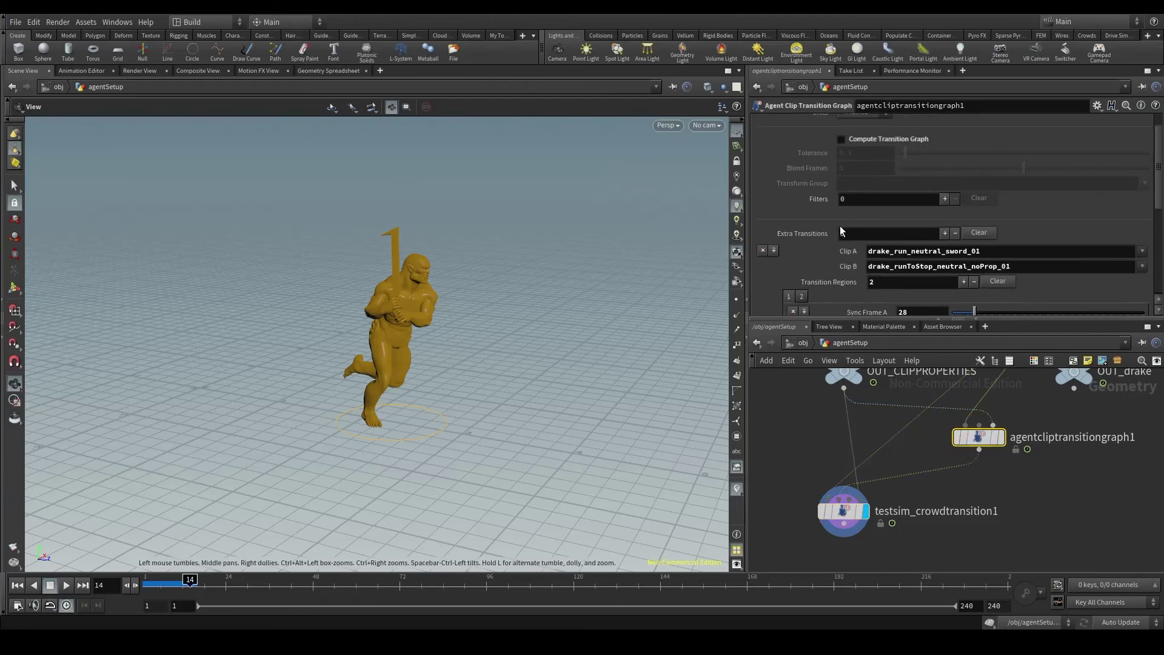
scroll(839, 226, "down", 4)
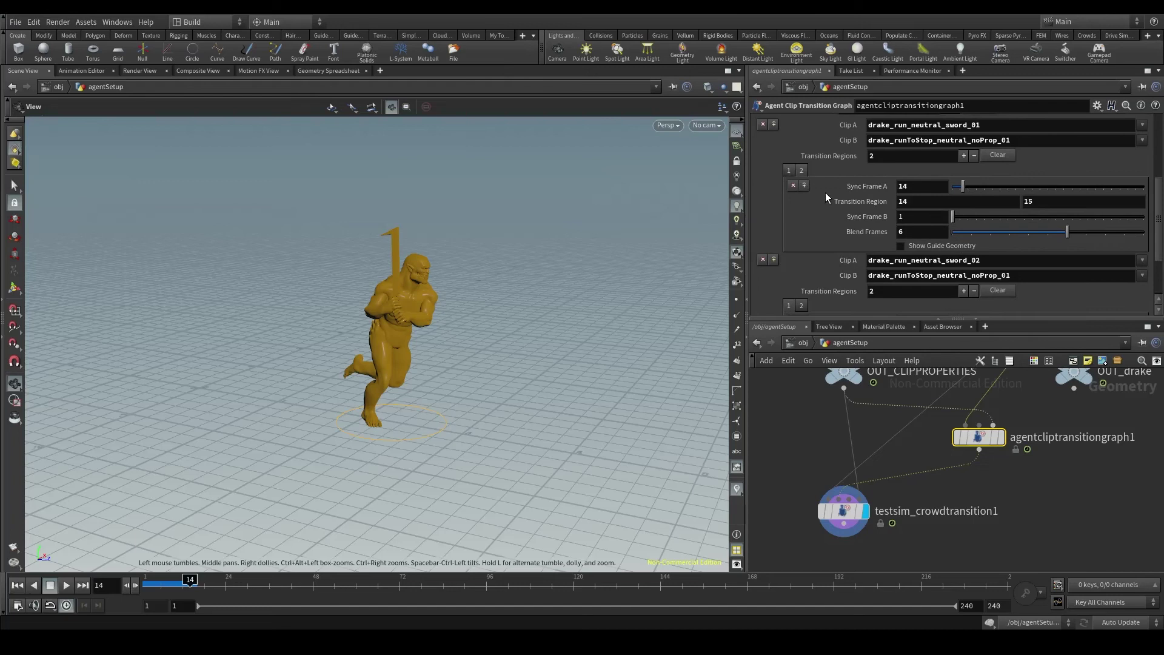
key("Left")
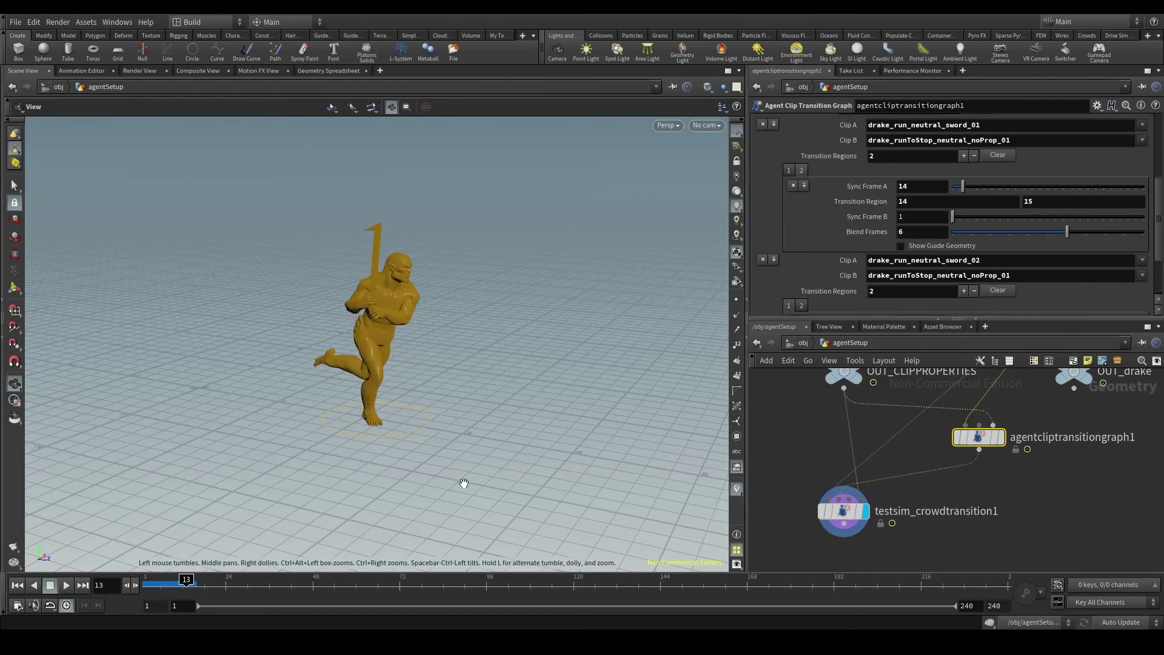
key("Right")
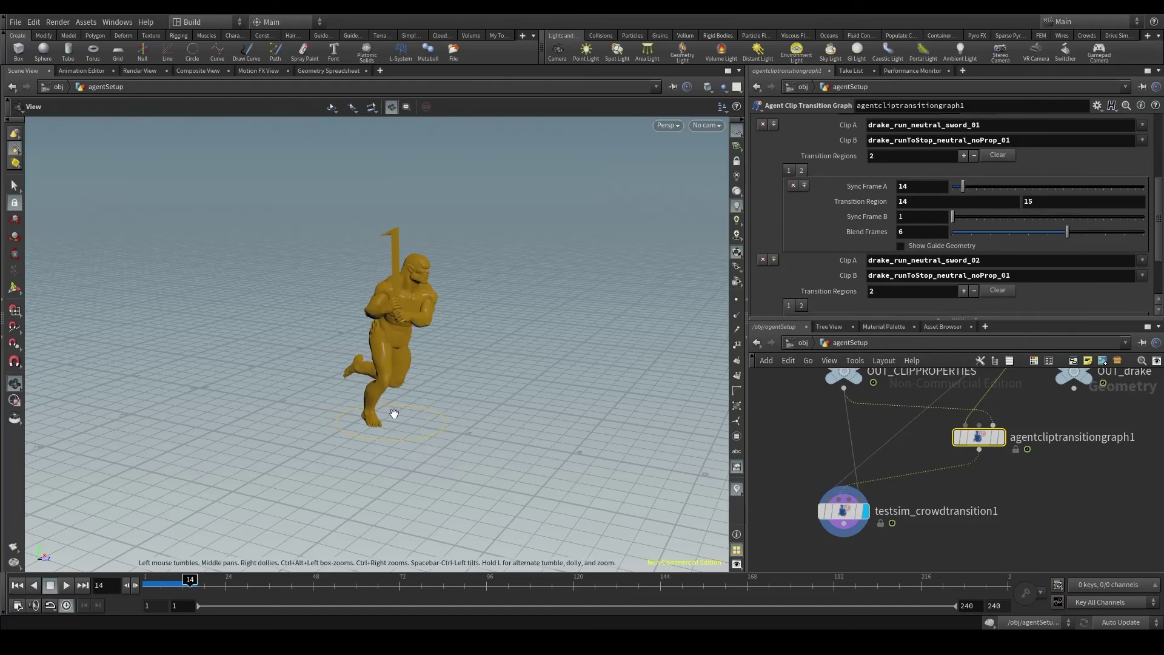
key("Right")
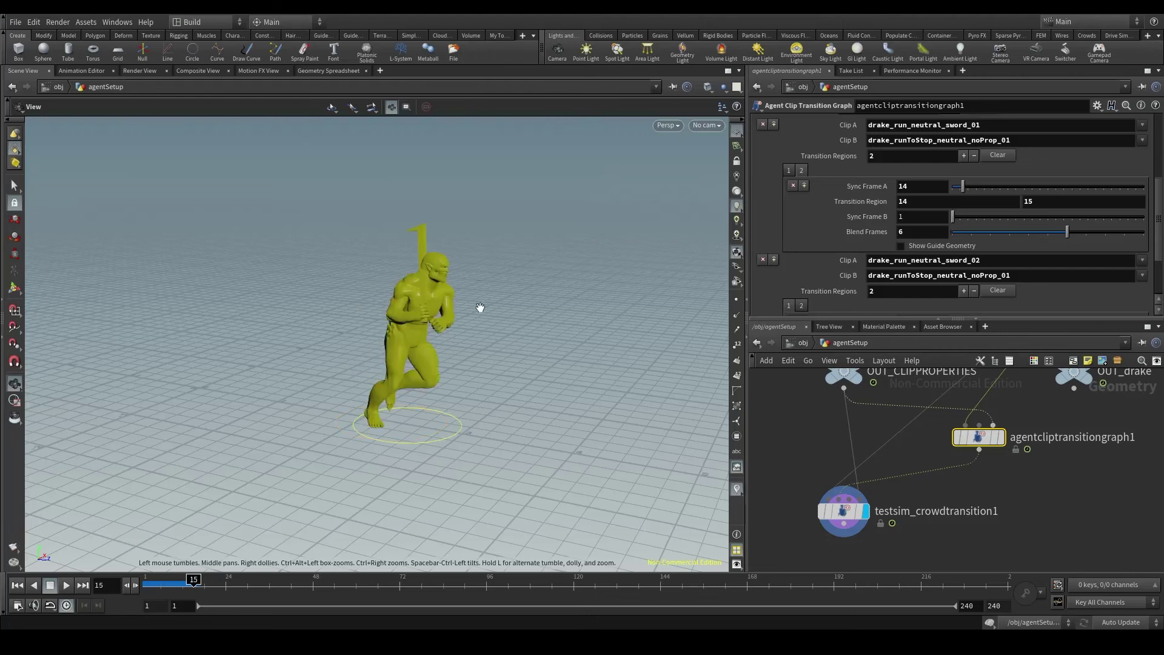
key("Left")
key("Right")
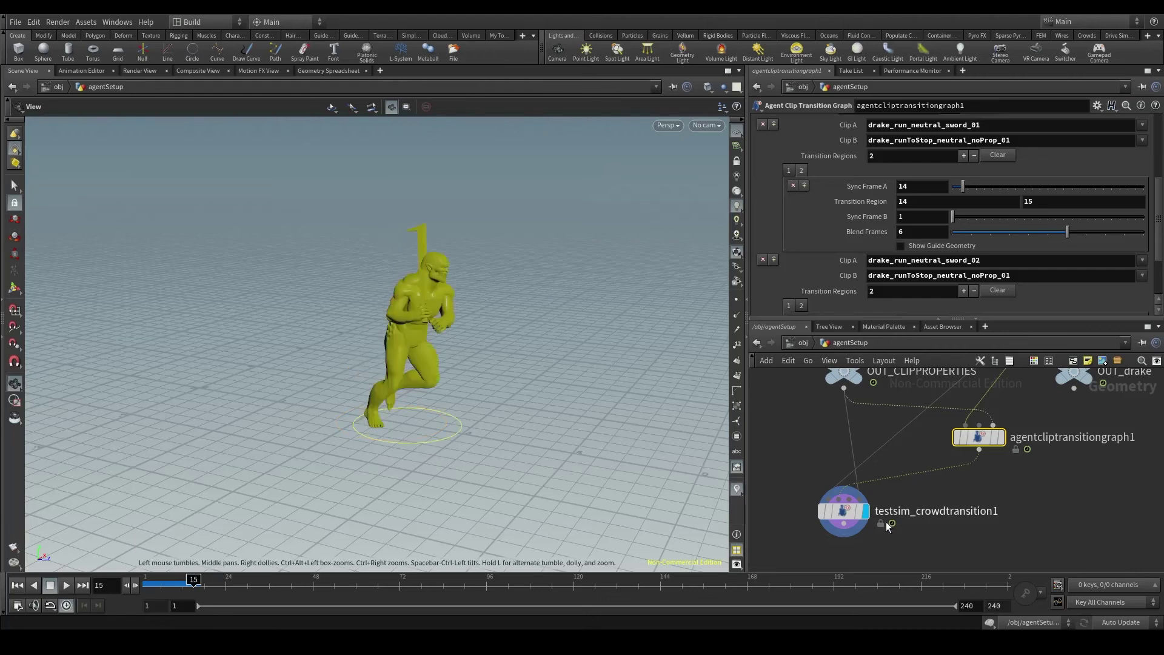
left_click(843, 511)
key("Right")
key("Right")
key("Right")
key("Right")
key("Right")
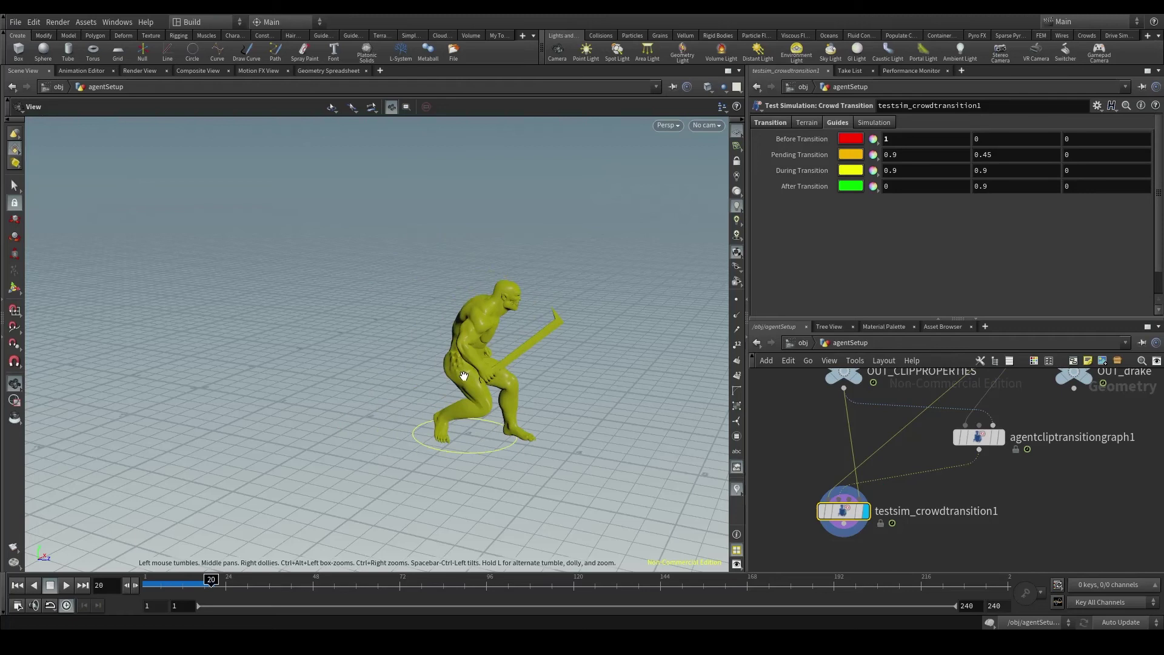
key("Right")
key("Left")
key("Left")
key("Left")
key("Left")
key("Left")
key("Left")
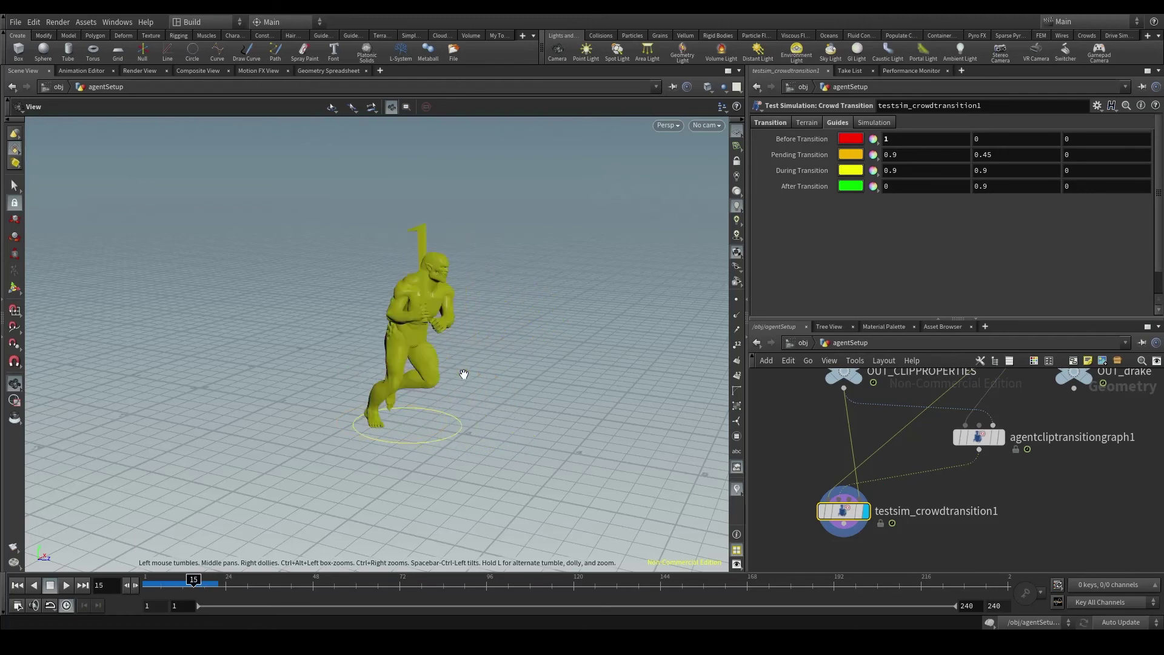
key("Right")
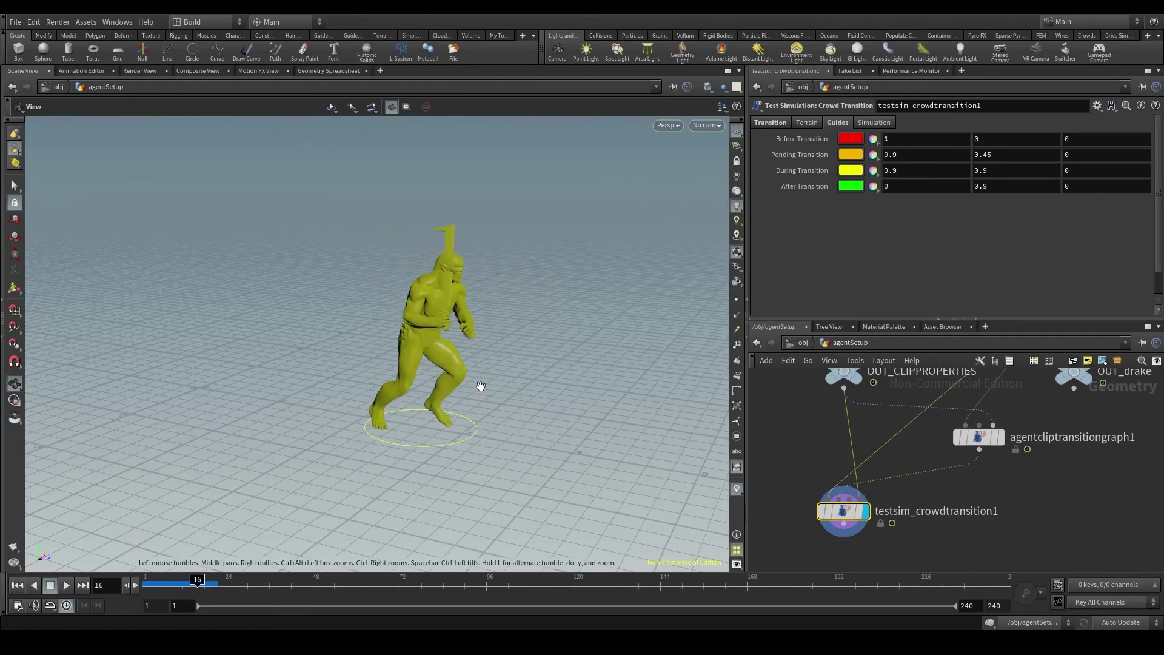
key("Right")
key("Right")
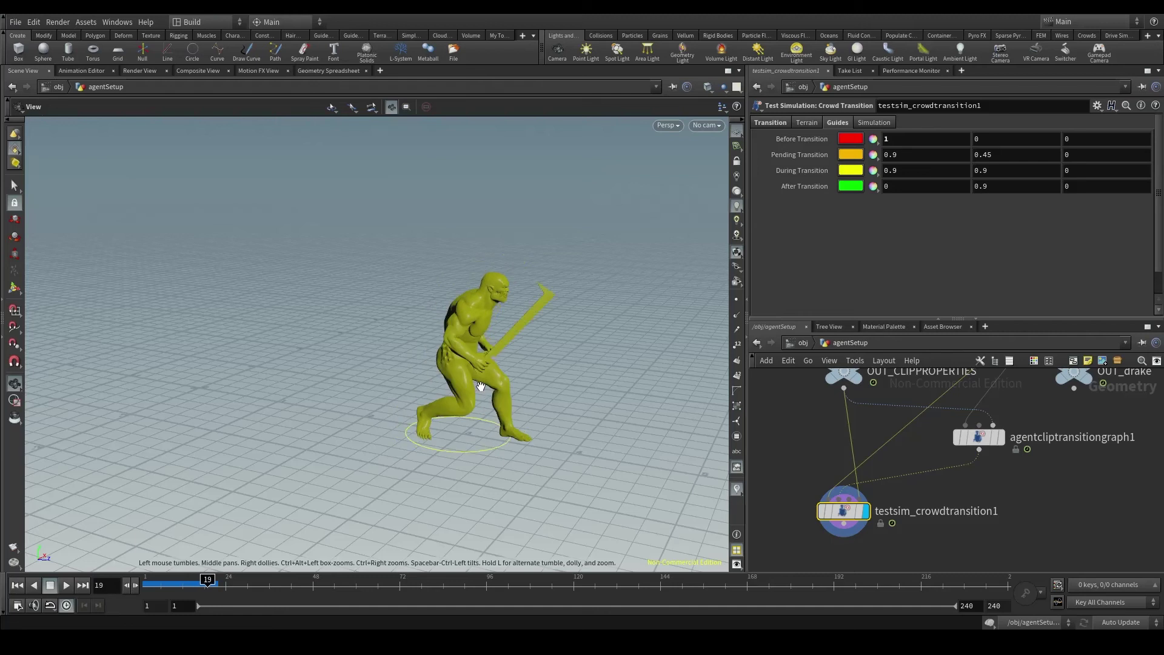
key("Right")
key("Up")
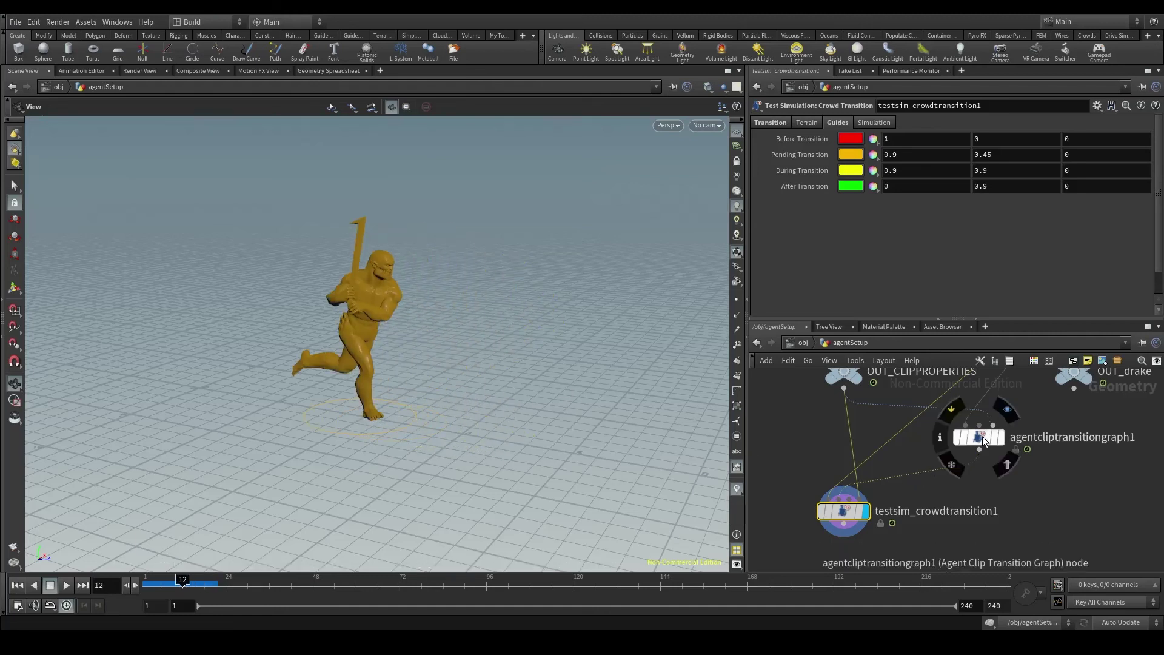
Check Blend Frames on agentcliptransitiongraph1, then return to testsim_crowdtransition1's settings.
left_click(978, 436)
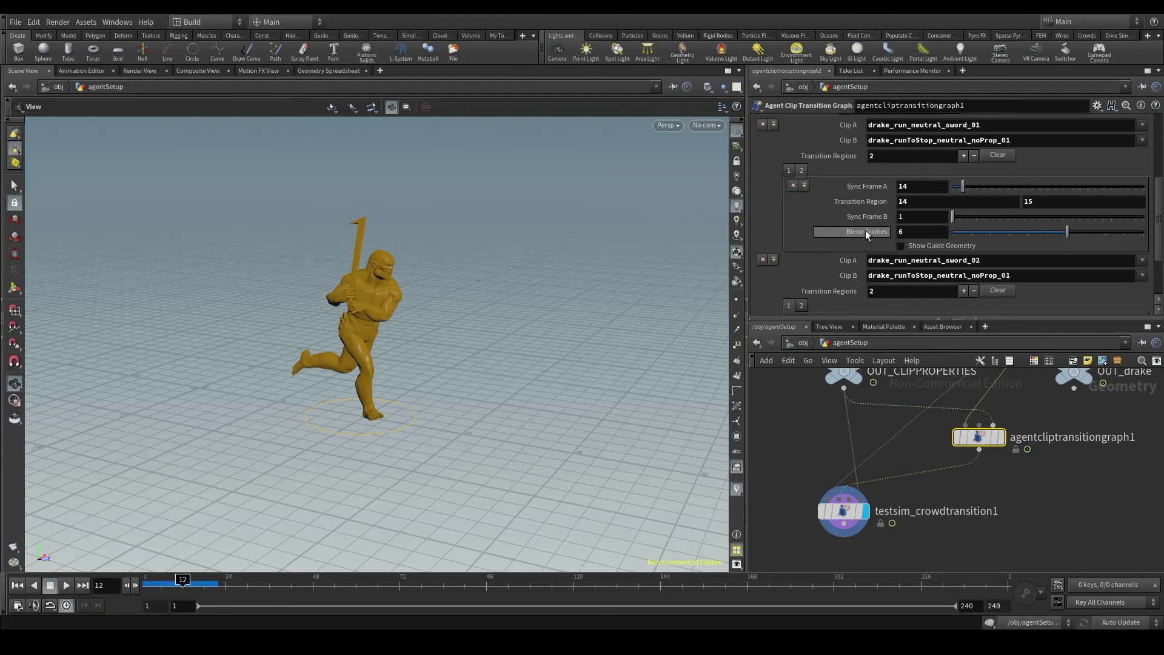
key("Down")
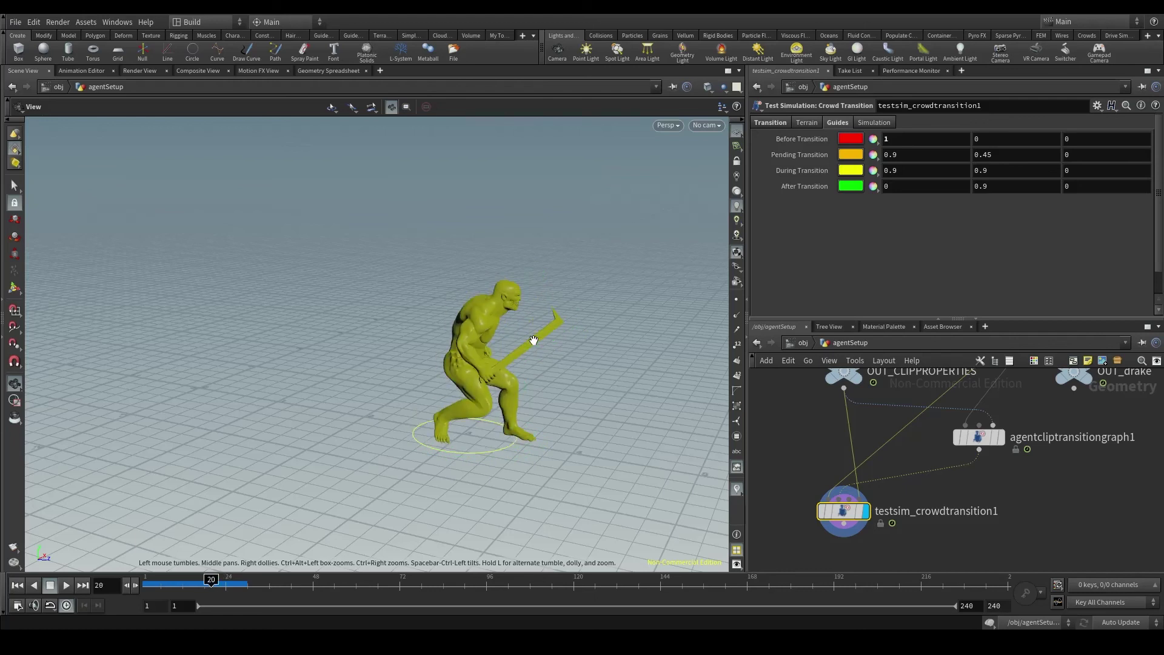
Stop playback, rewind to frame 1, and play the test simulation from the start.
left_click(42, 583)
left_click(17, 585)
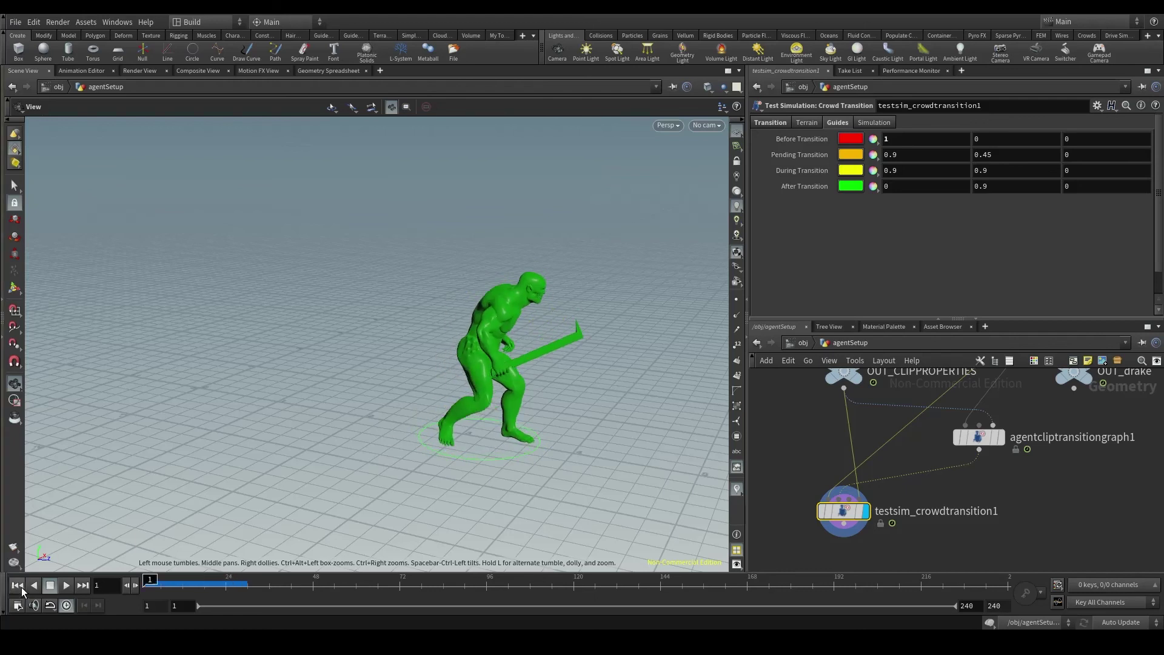
left_click_drag(342, 405, 359, 422)
left_click(68, 584)
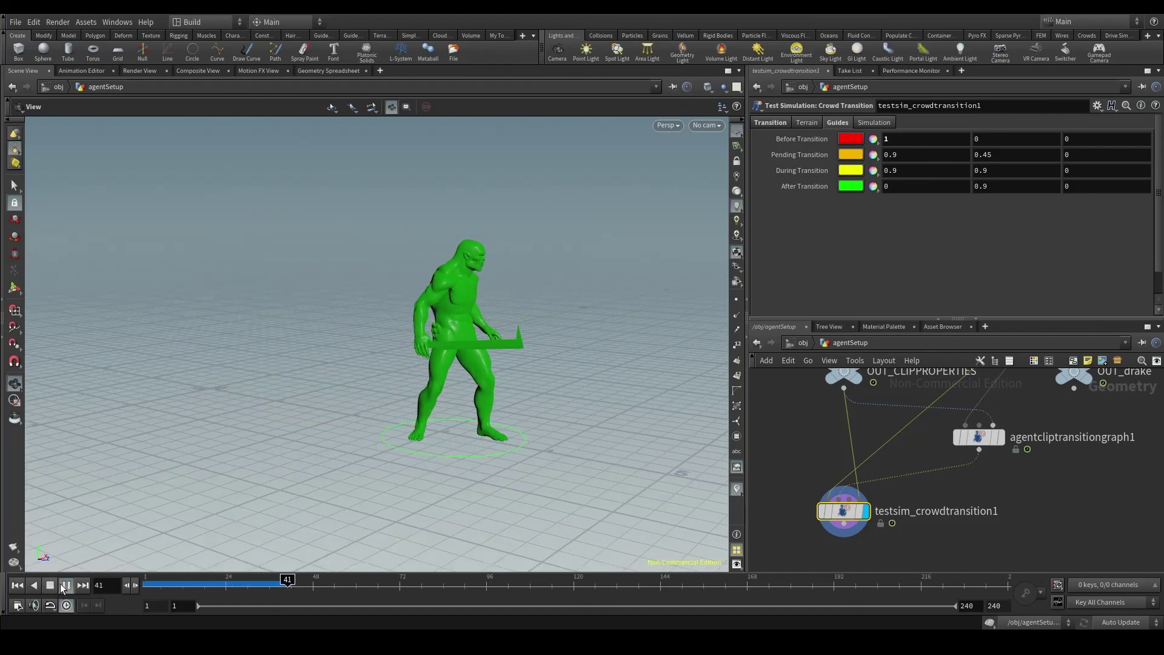
Pause near frame 17, step frames back and forth through the orange-to-yellow change, then resume playback.
left_click(17, 585)
left_click(65, 585)
key("Left")
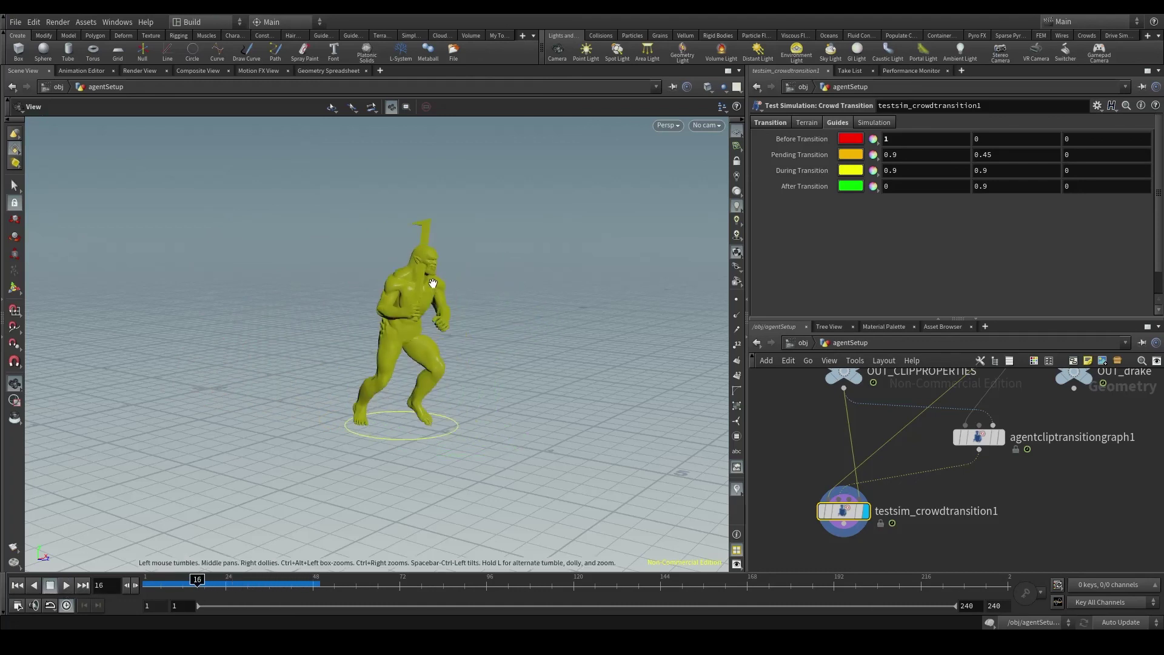
key("Left")
key("Right")
key("Right")
key("Right")
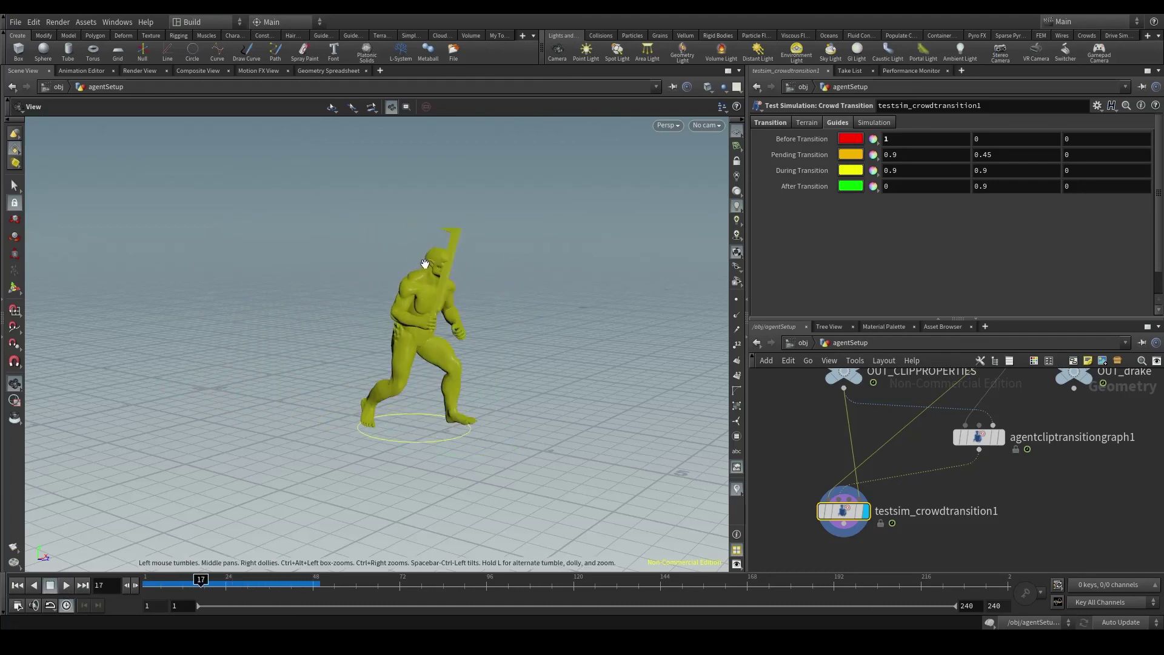
key("Up")
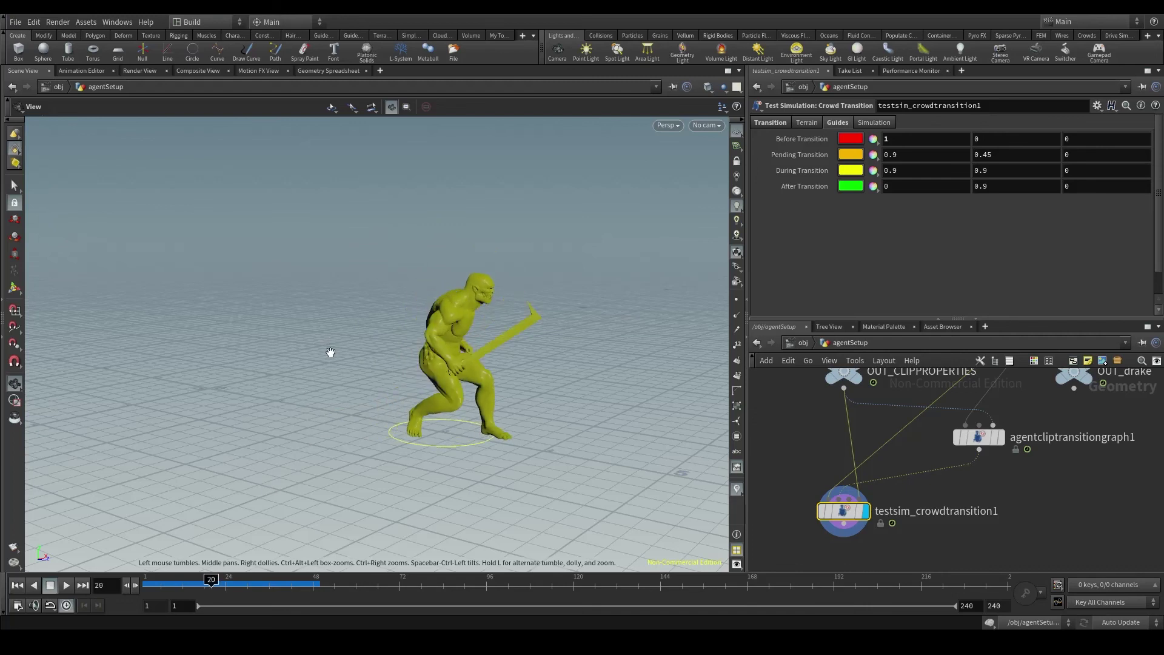